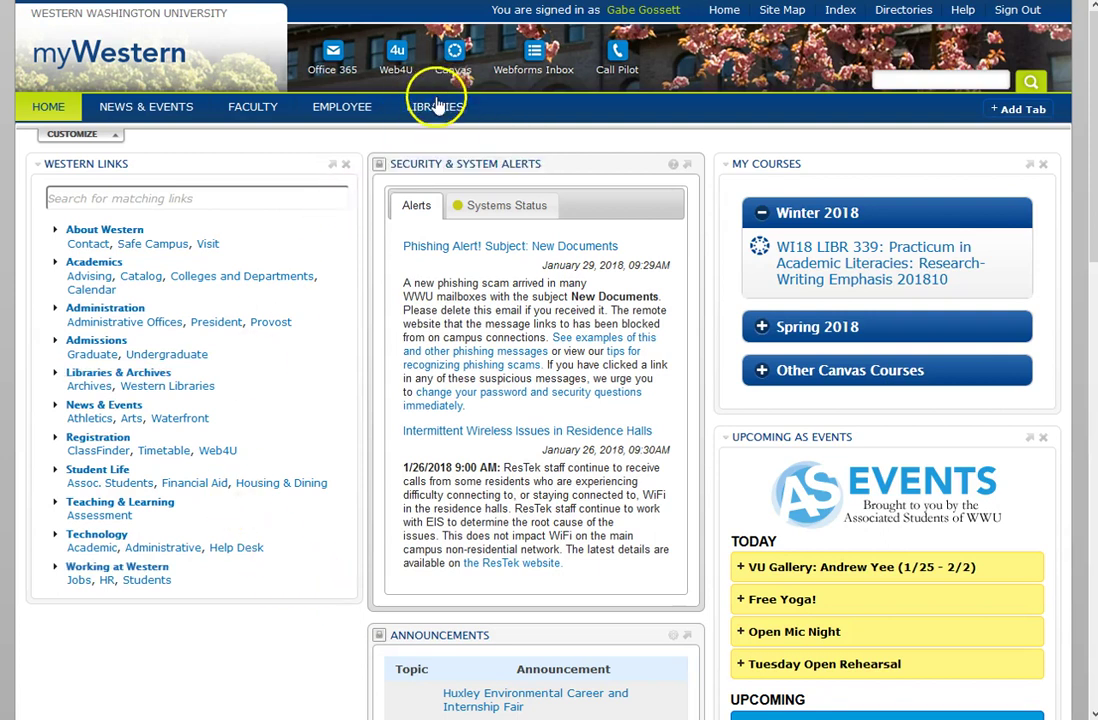
Go to the Libraries page and open the Nursing subject page from the list of subjects.
{"action": "mouse_move", "coordinate": [434, 112]}
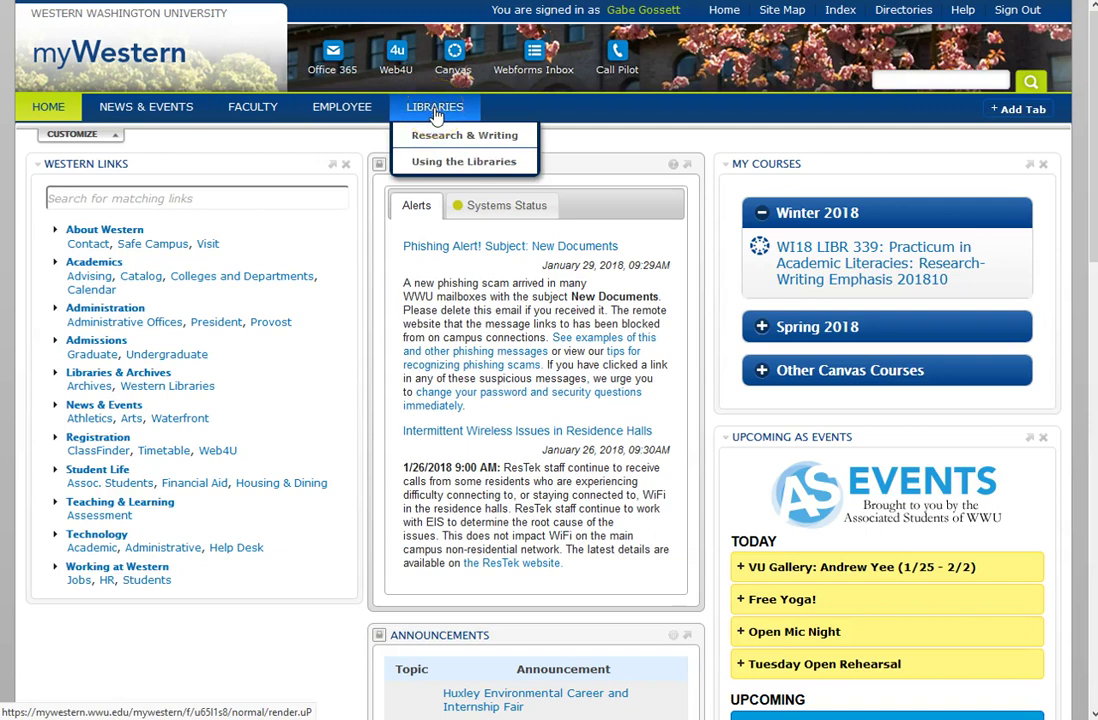
{"action": "left_click", "coordinate": [434, 110]}
{"action": "scroll", "coordinate": [424, 225], "scroll_direction": "down", "scroll_amount": 3}
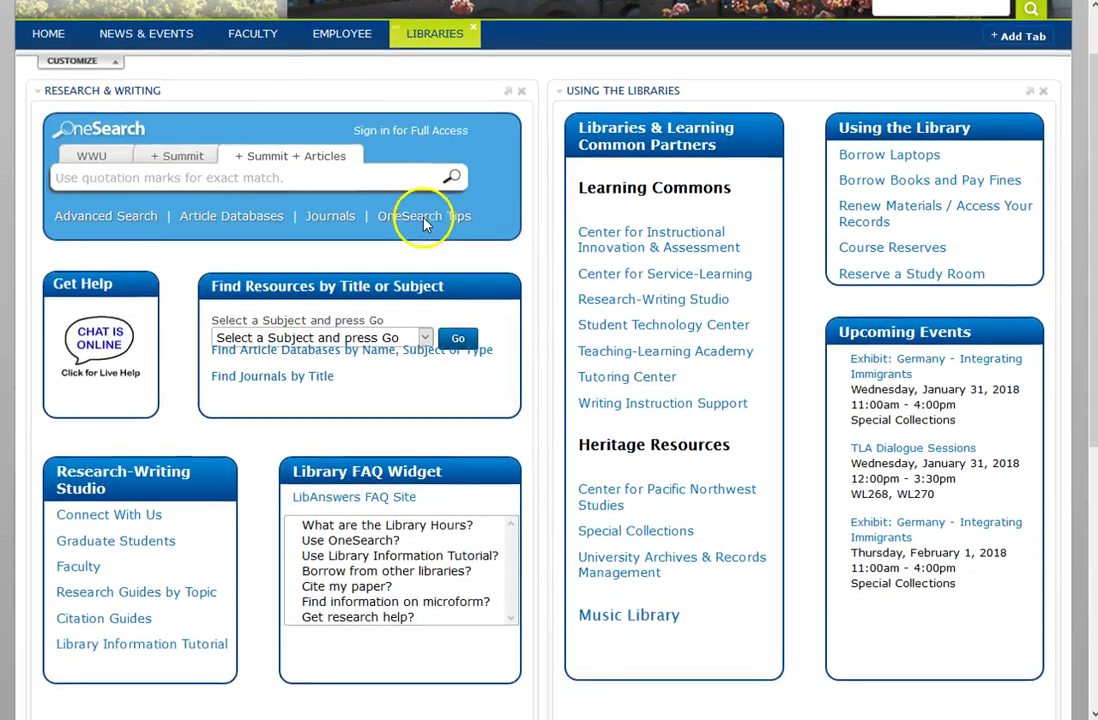
{"action": "scroll", "coordinate": [420, 234], "scroll_direction": "down", "scroll_amount": 1}
{"action": "left_click", "coordinate": [426, 217]}
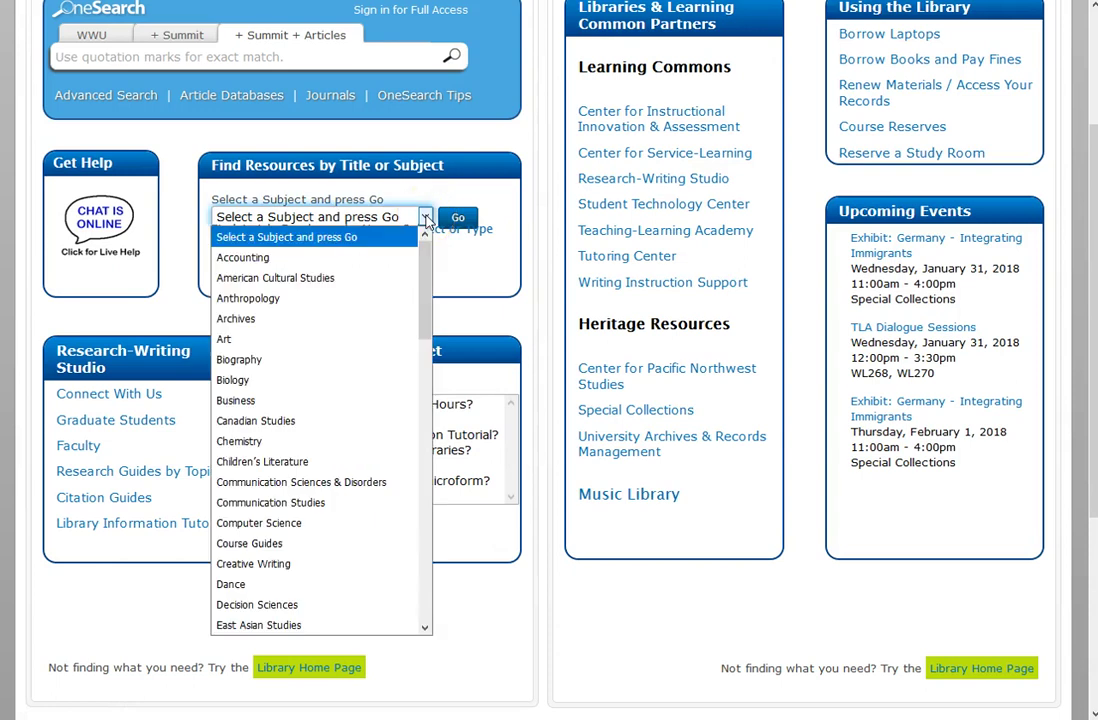
{"action": "scroll", "coordinate": [384, 388], "scroll_direction": "down", "scroll_amount": 14}
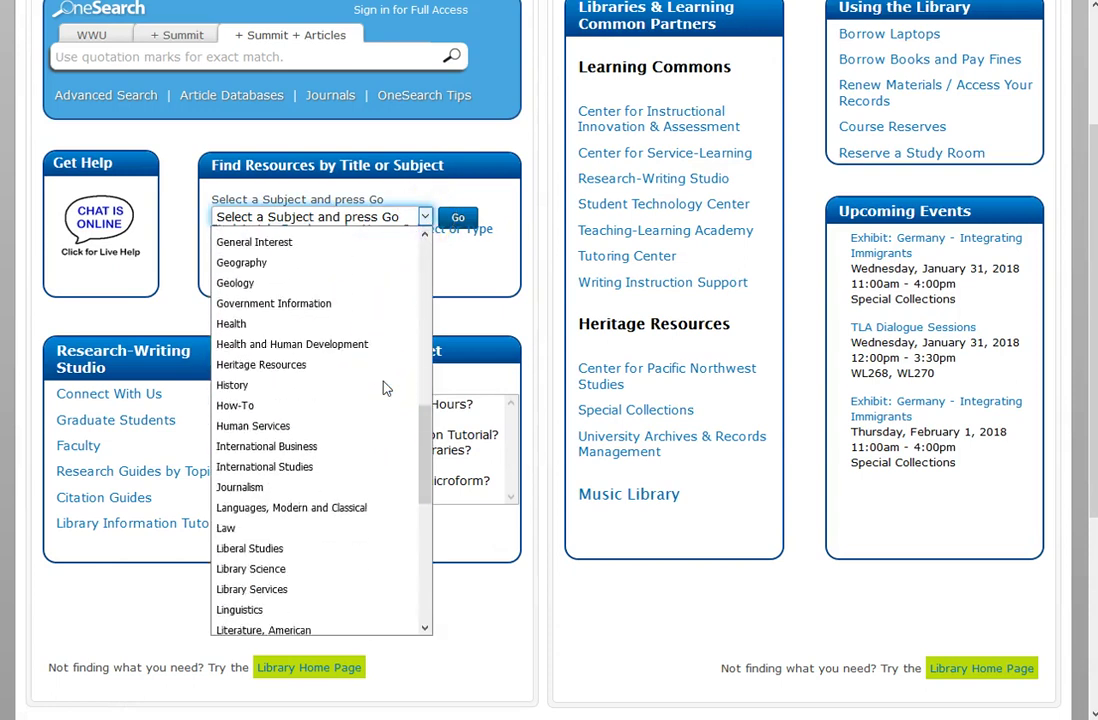
{"action": "scroll", "coordinate": [384, 388], "scroll_direction": "down", "scroll_amount": 2}
{"action": "left_click", "coordinate": [325, 472]}
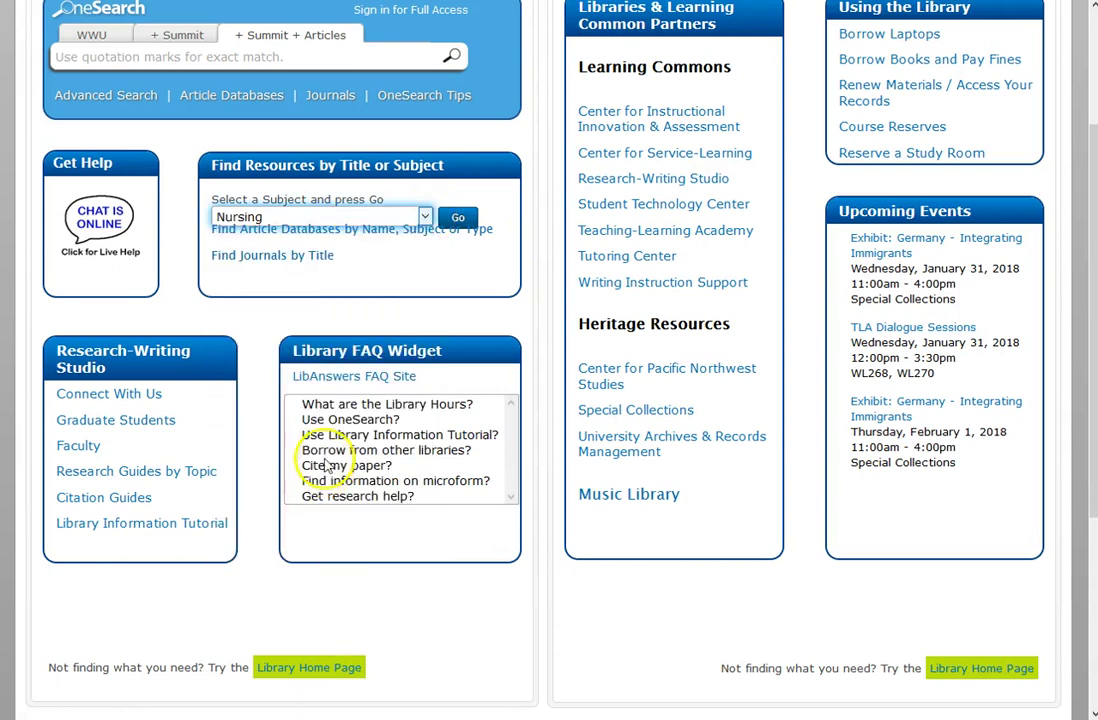
{"action": "left_click", "coordinate": [455, 219]}
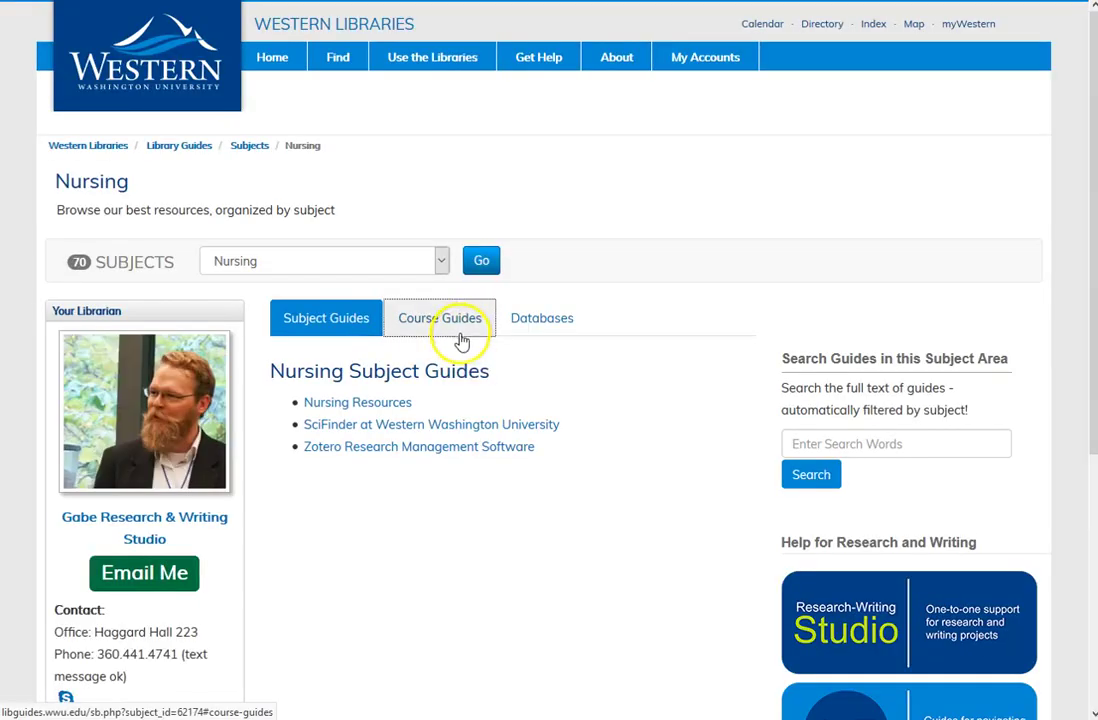
List the Nursing databases, open CINAHL Complete and go to its CINAHL Headings search.
{"action": "left_click", "coordinate": [540, 318]}
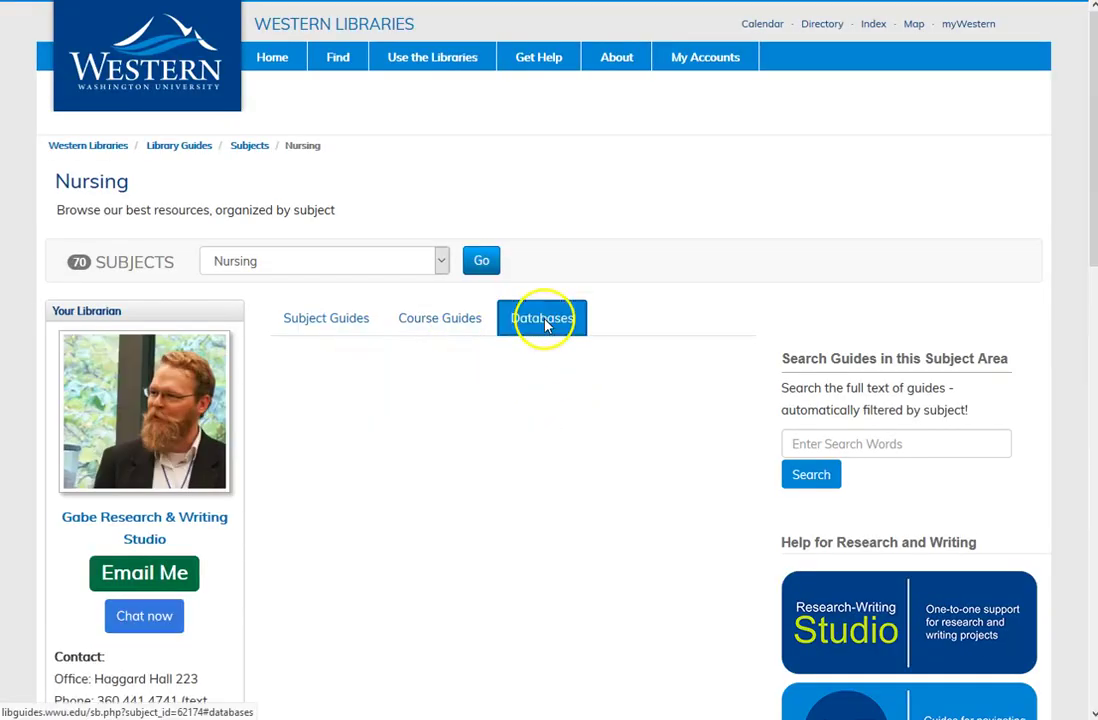
{"action": "scroll", "coordinate": [538, 417], "scroll_direction": "down", "scroll_amount": 4}
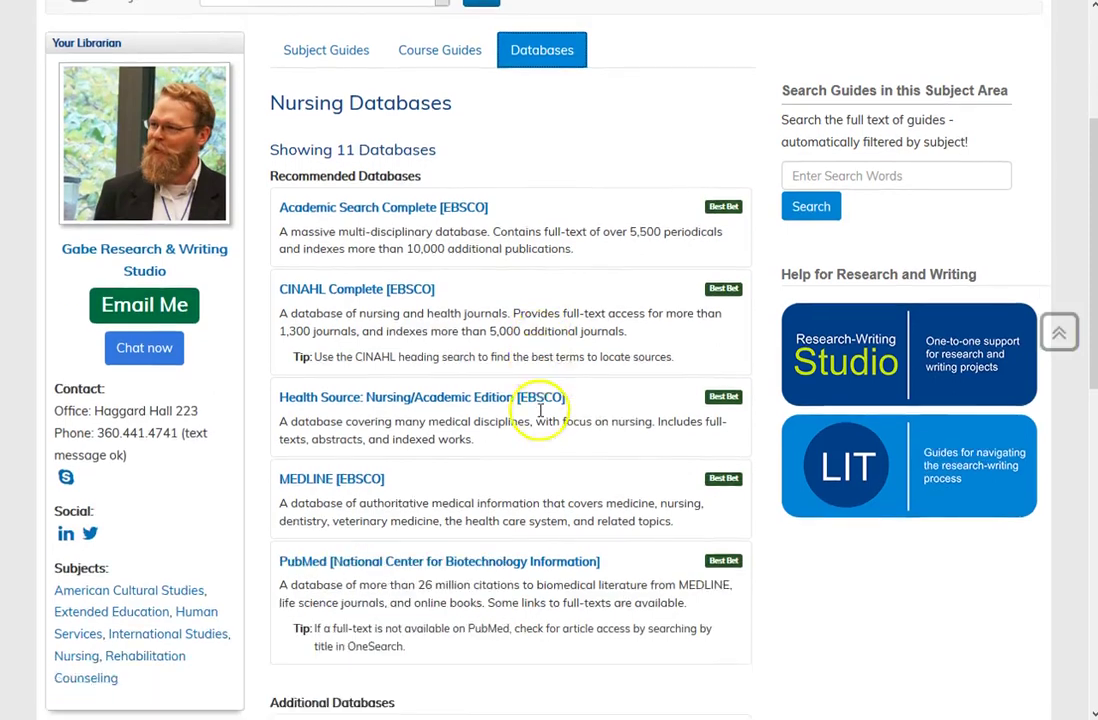
{"action": "scroll", "coordinate": [450, 340], "scroll_direction": "up", "scroll_amount": 1}
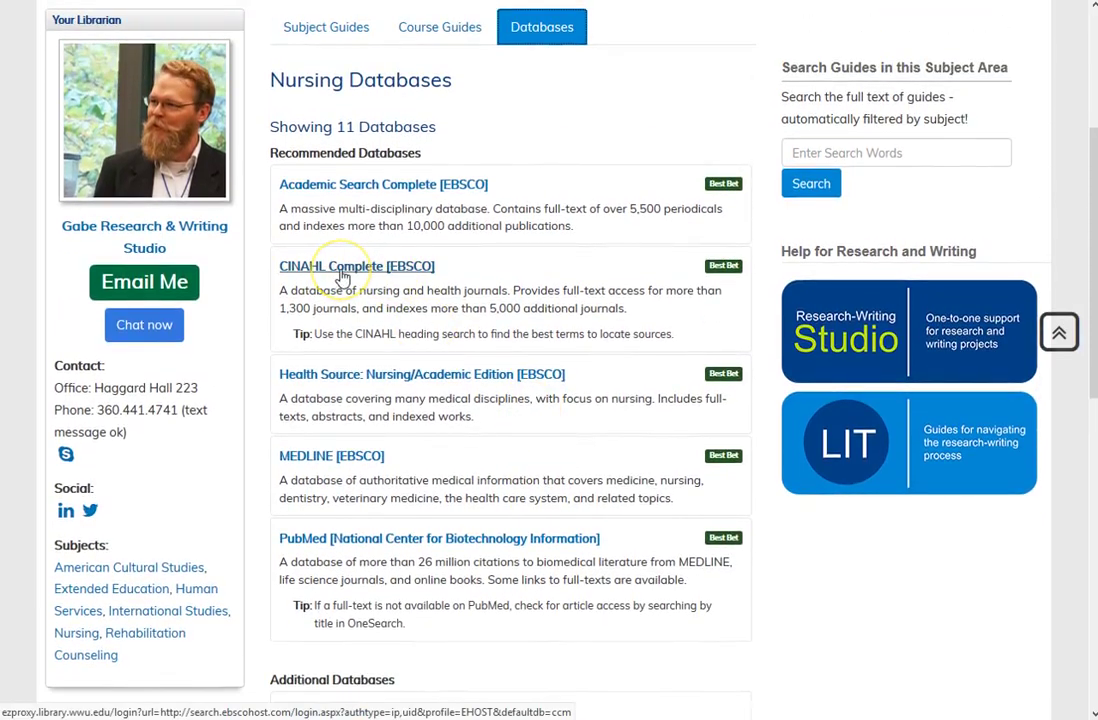
{"action": "left_click", "coordinate": [446, 388]}
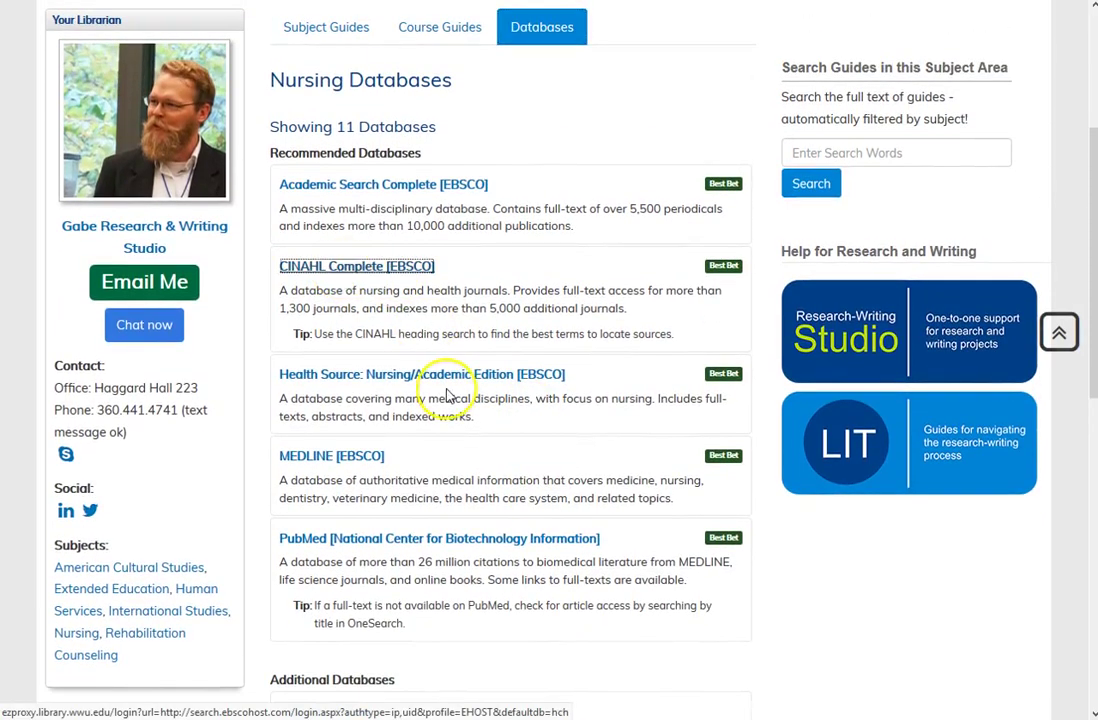
{"action": "left_click", "coordinate": [460, 396]}
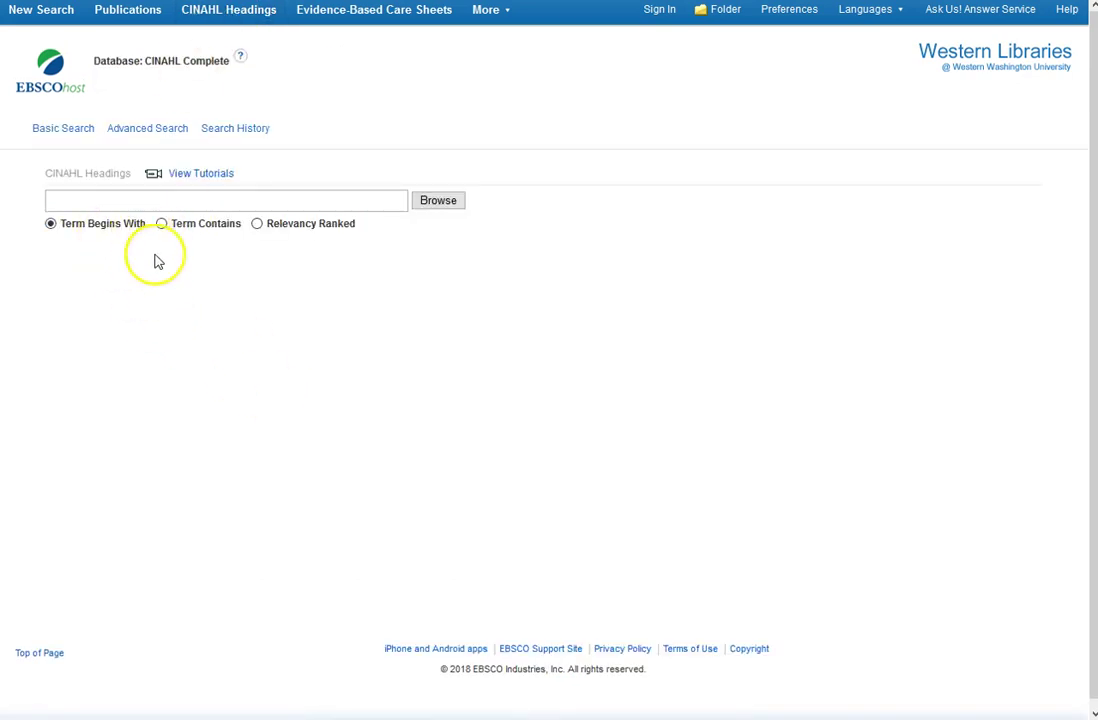
Browse CINAHL Headings for "Catheter-related bloodstream infection" with the Term Contains option.
{"action": "left_click", "coordinate": [186, 295]}
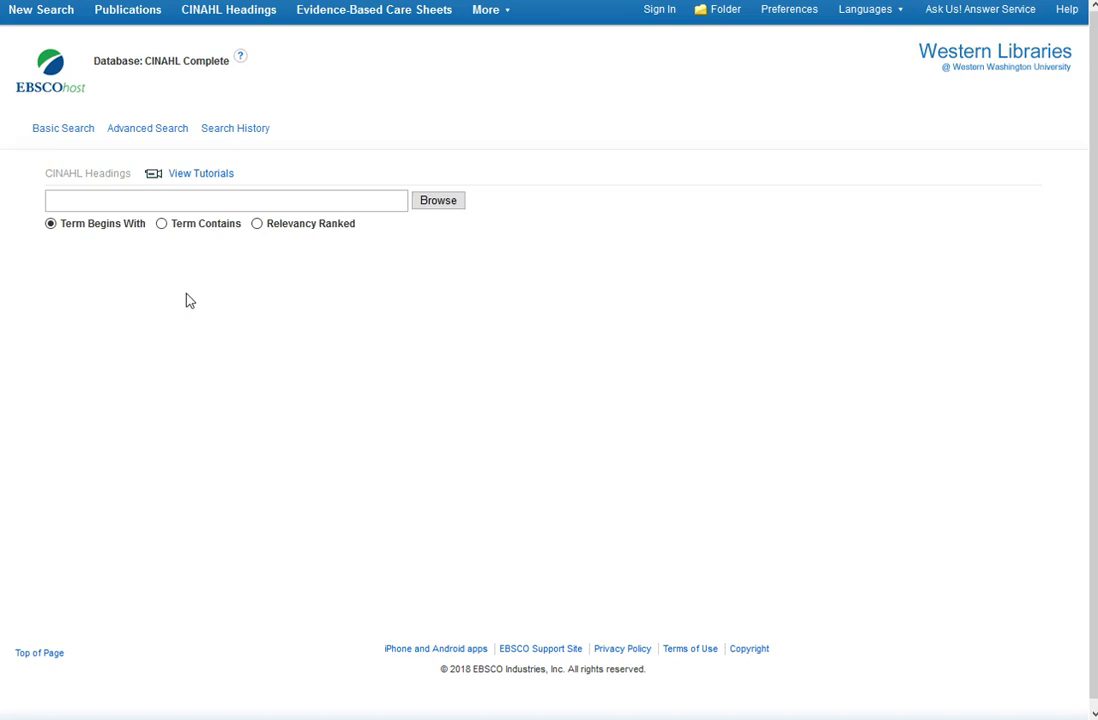
{"action": "left_click", "coordinate": [163, 224]}
{"action": "left_click", "coordinate": [142, 202]}
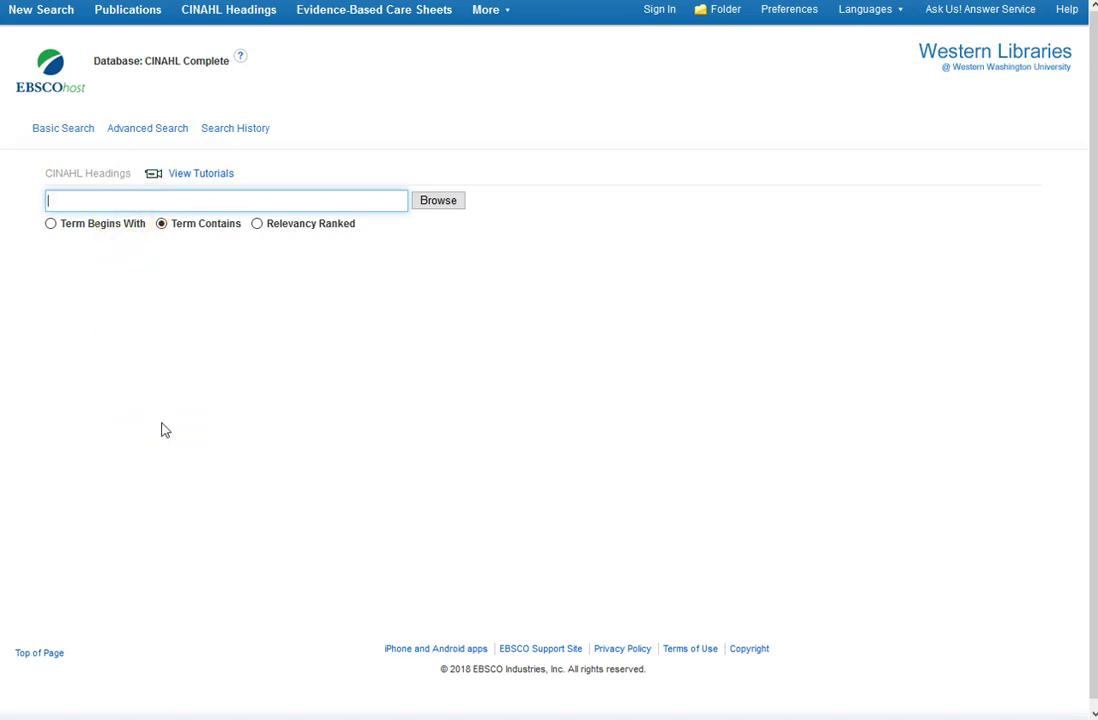
{"action": "type", "text": "catheter bloodstream infection"}
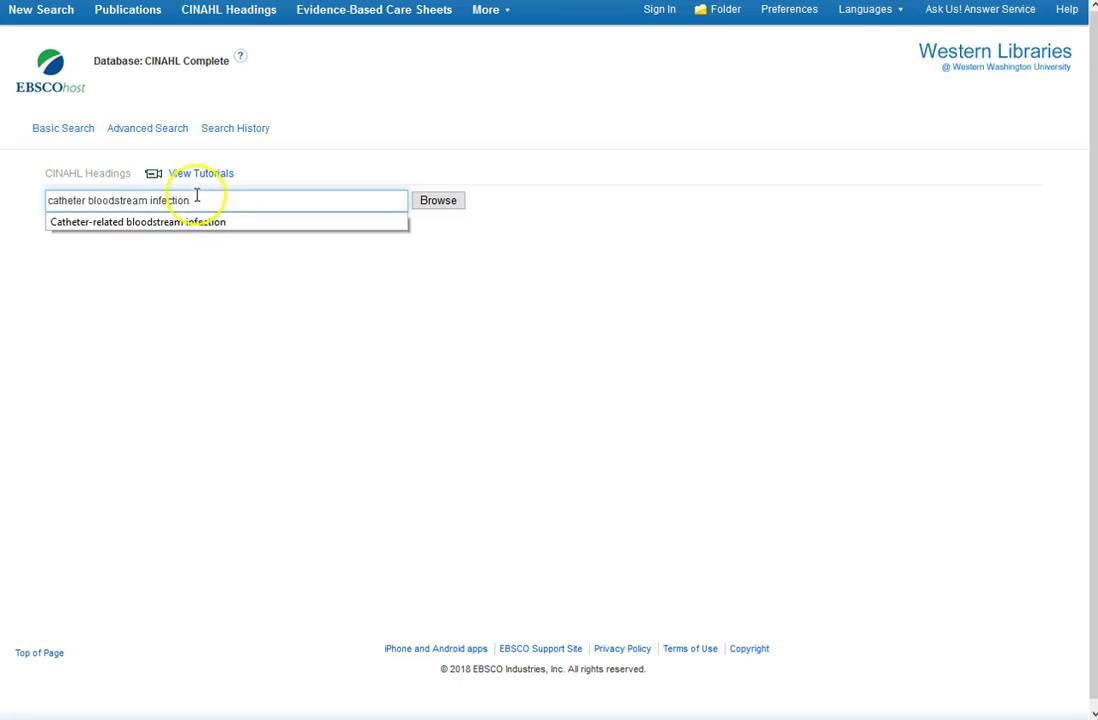
{"action": "left_click", "coordinate": [218, 224]}
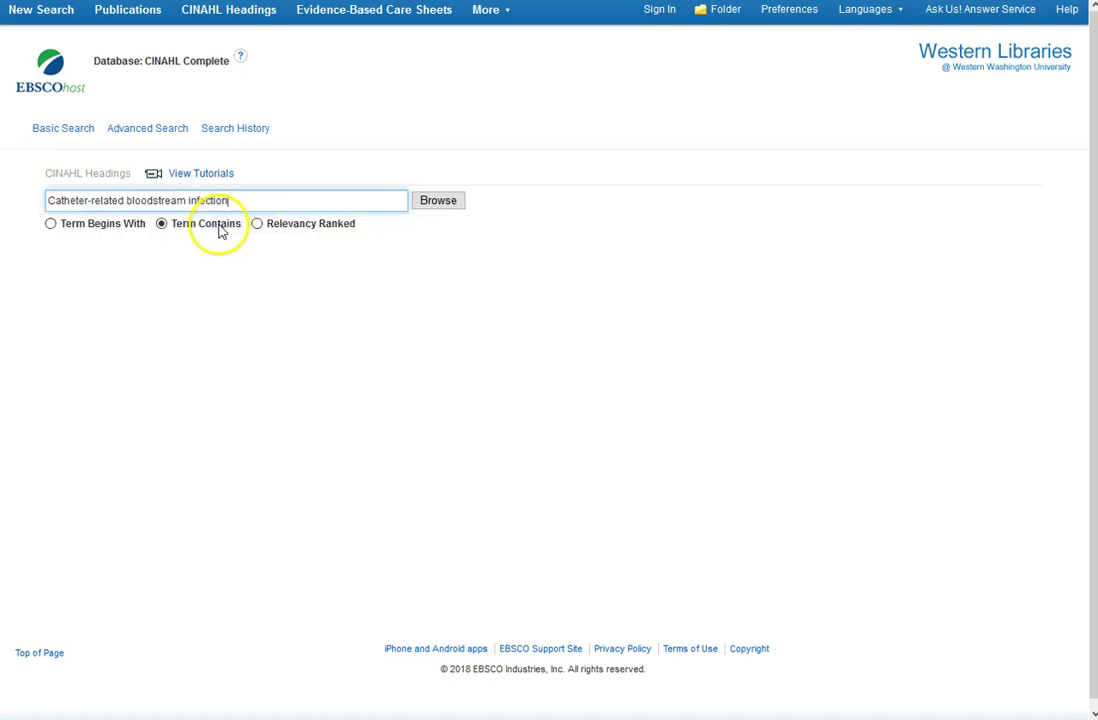
{"action": "left_click", "coordinate": [254, 265]}
{"action": "left_click", "coordinate": [438, 204]}
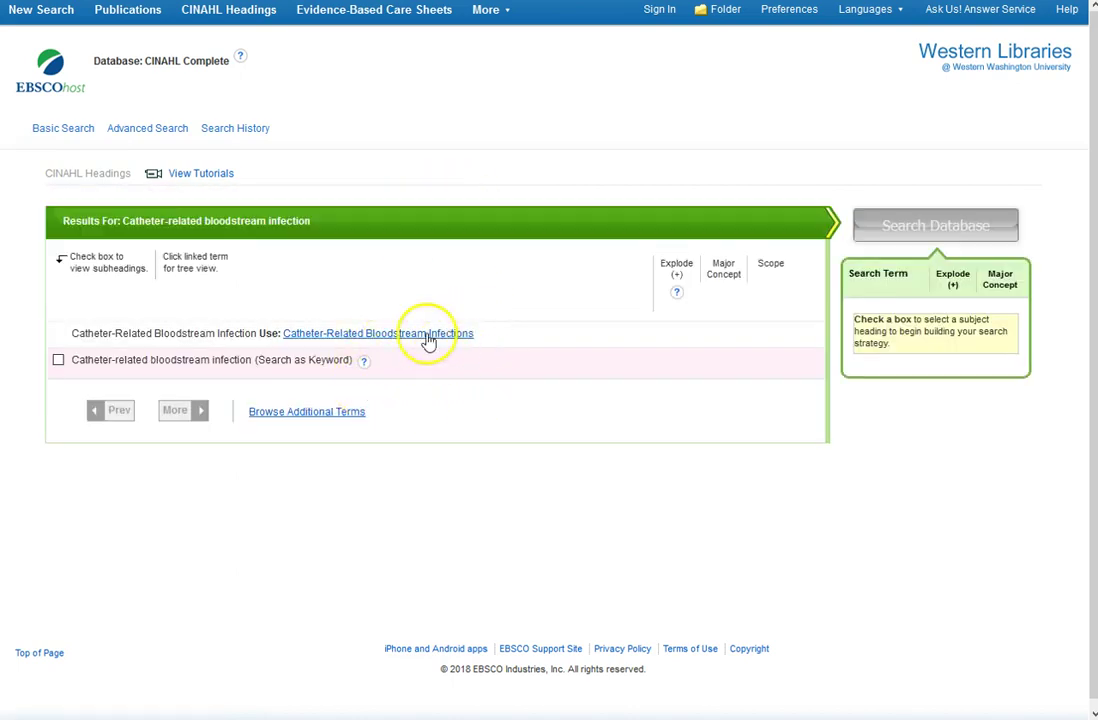
Open the tree view of the Catheter-Related Bloodstream Infections heading and review its broader terms.
{"action": "scroll", "coordinate": [343, 340], "scroll_direction": "down", "scroll_amount": 1}
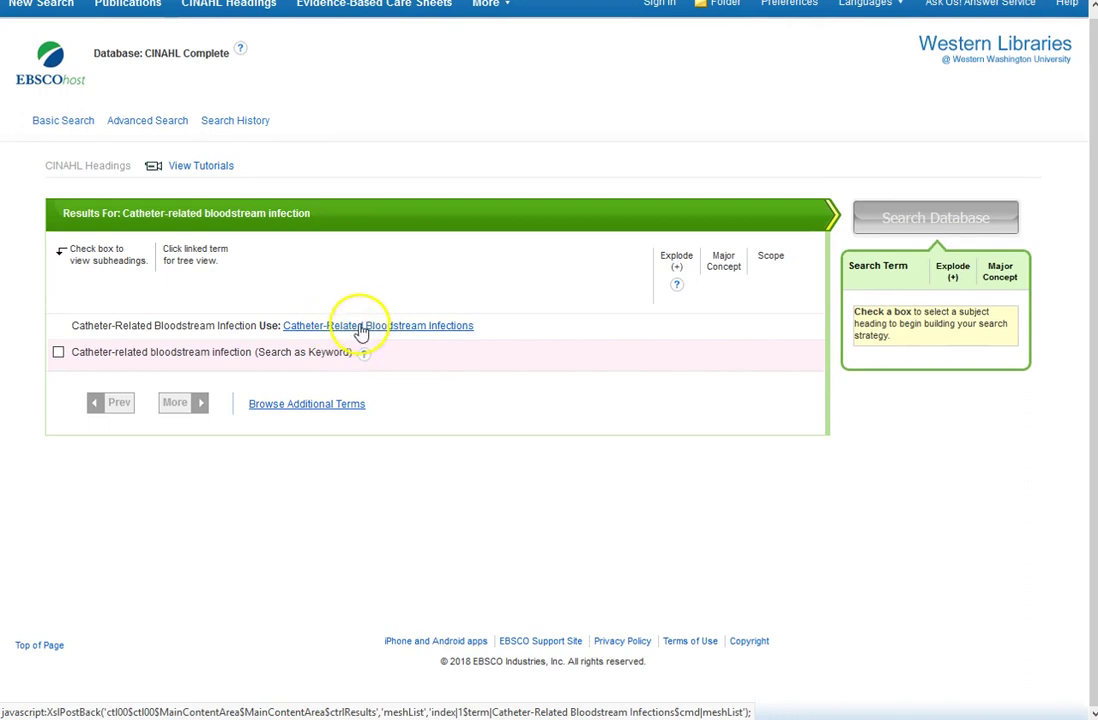
{"action": "left_click", "coordinate": [333, 330]}
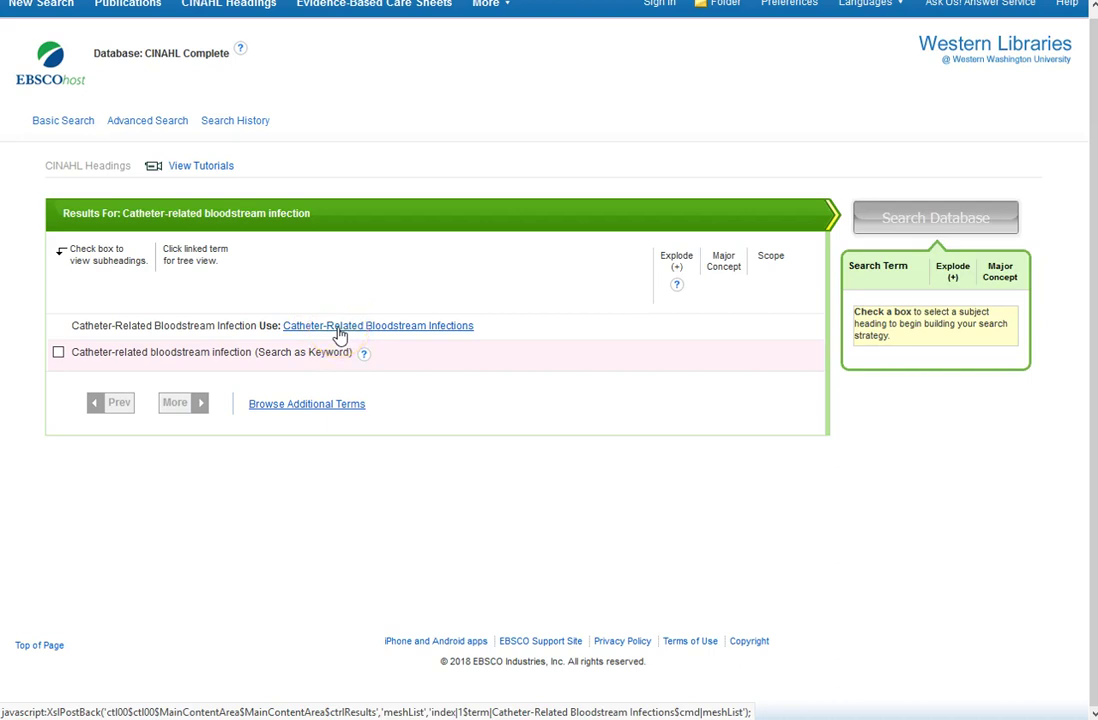
{"action": "left_click", "coordinate": [458, 333]}
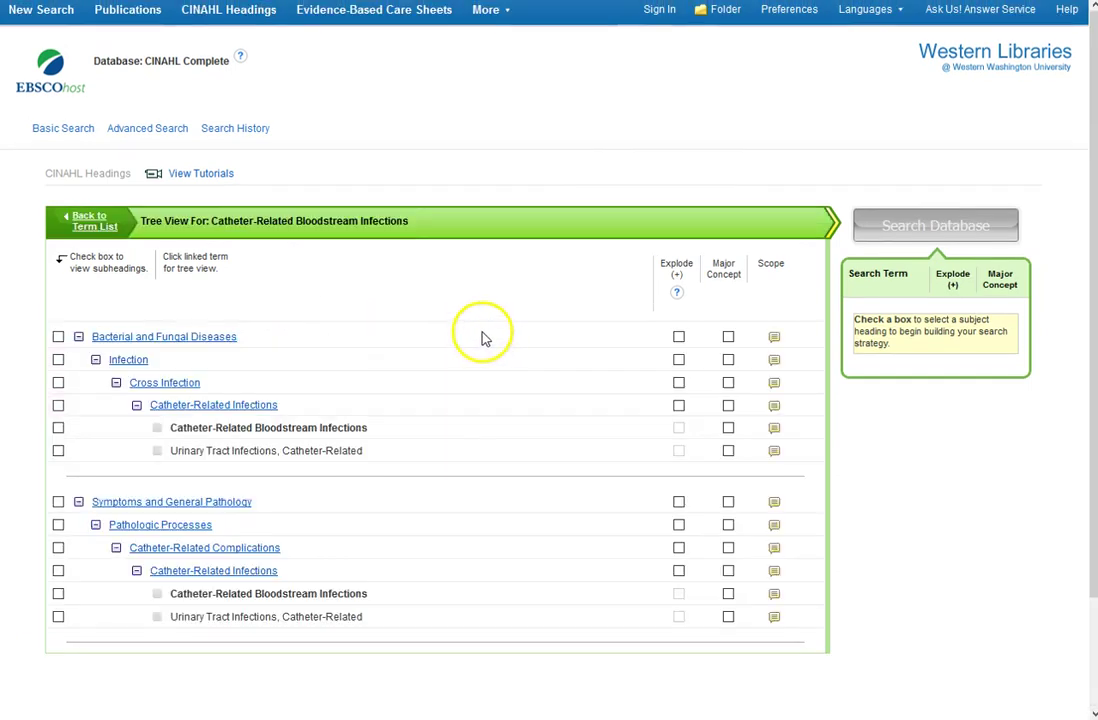
{"action": "scroll", "coordinate": [481, 338], "scroll_direction": "down", "scroll_amount": 2}
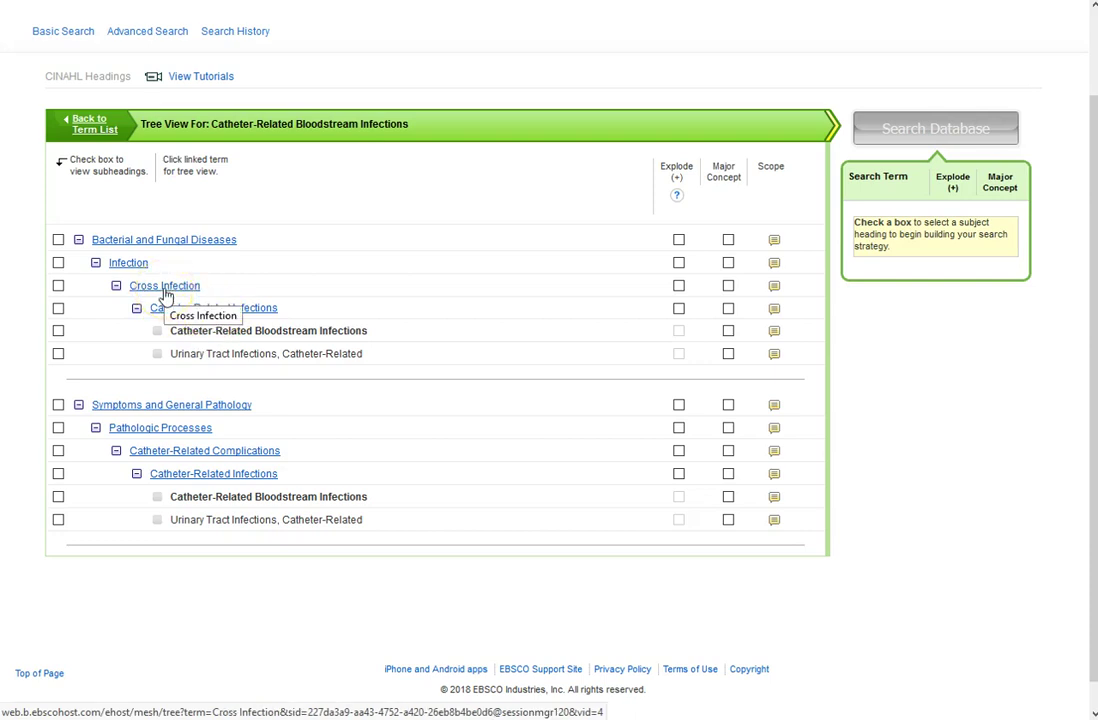
{"action": "left_click", "coordinate": [125, 265]}
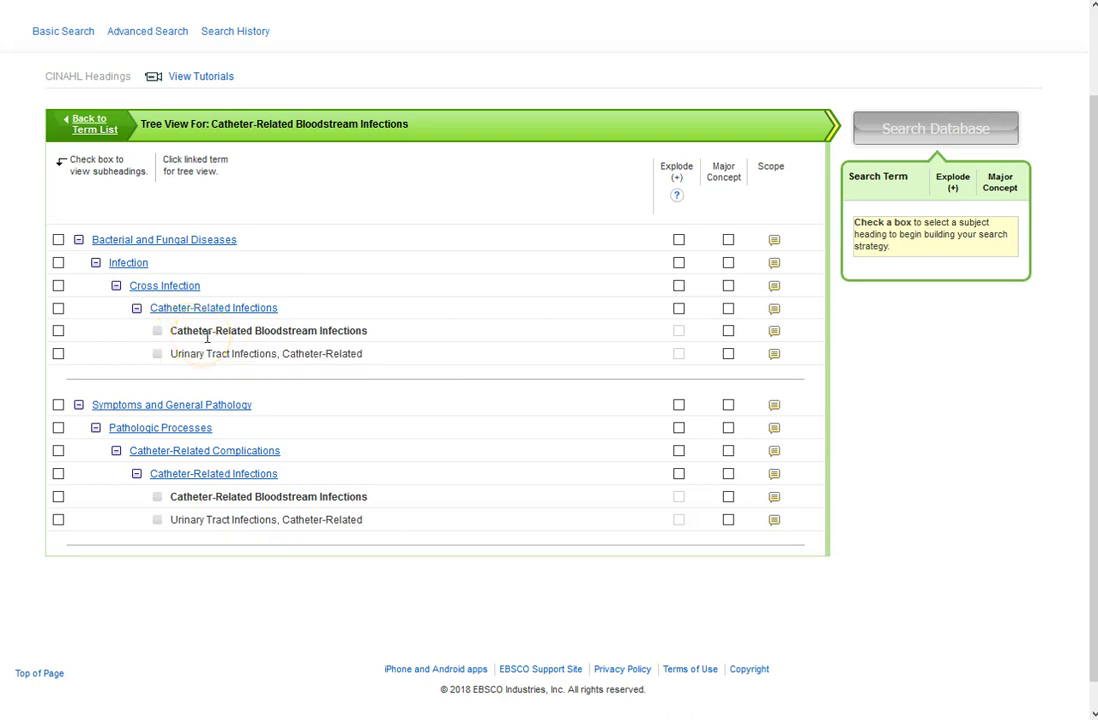
Search the database for Catheter-Related Bloodstream Infections as a major concept, restricted to the Drug Therapy/DT subheading.
{"action": "left_click", "coordinate": [728, 331]}
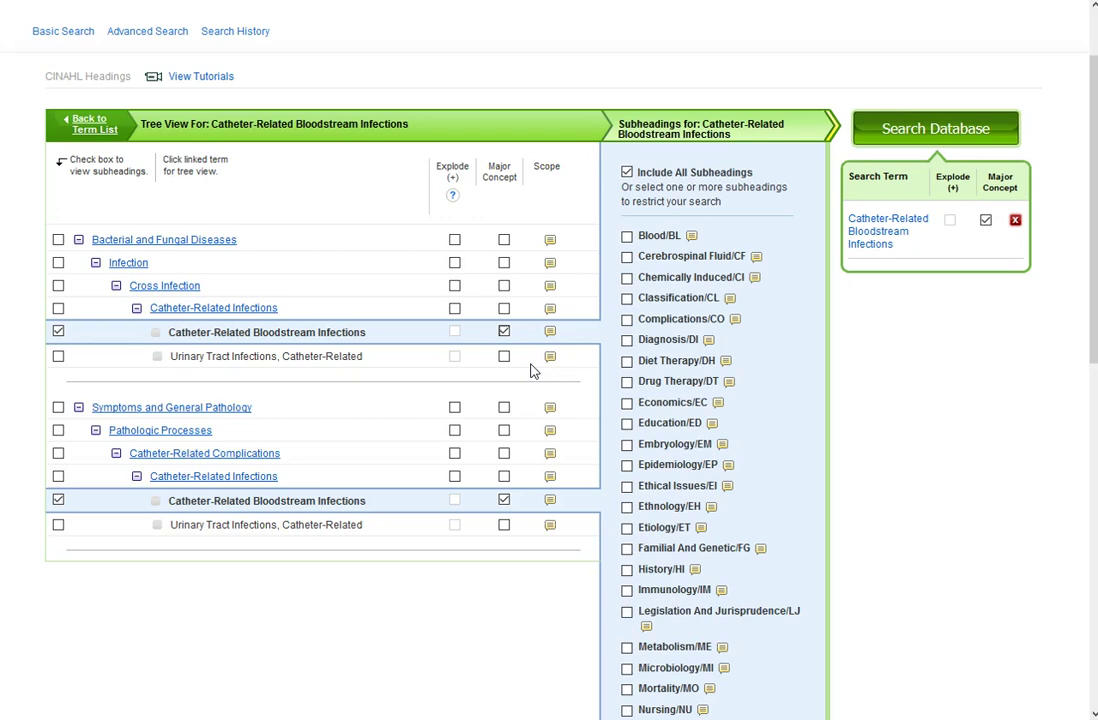
{"action": "scroll", "coordinate": [767, 395], "scroll_direction": "down", "scroll_amount": 2}
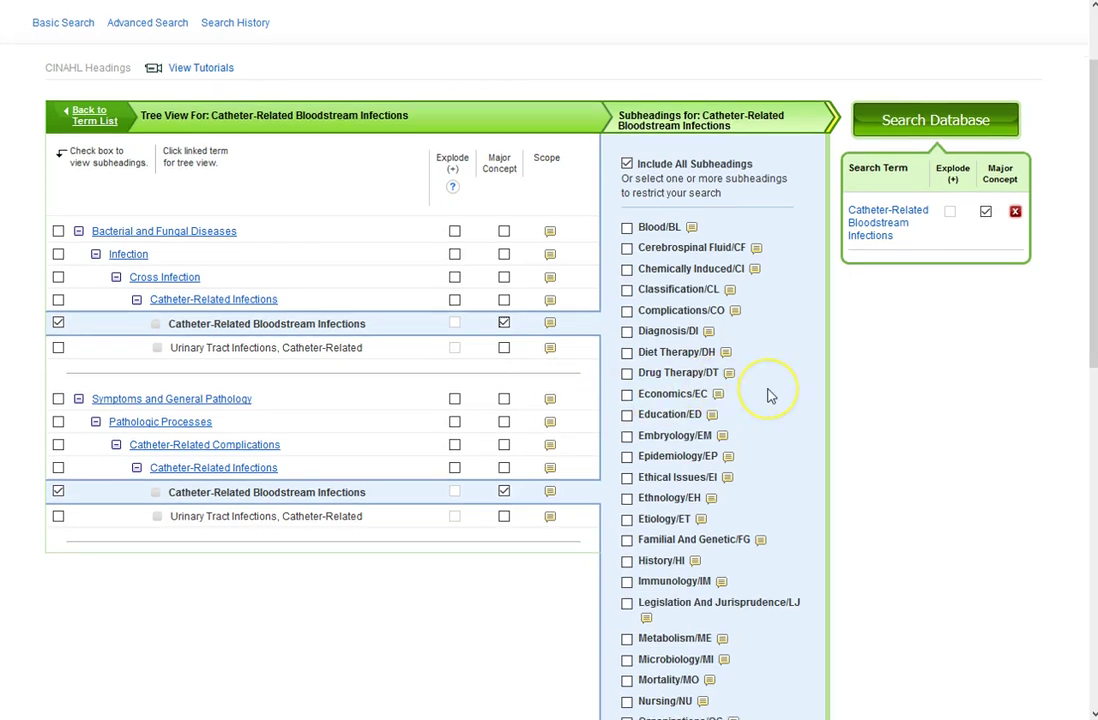
{"action": "scroll", "coordinate": [767, 395], "scroll_direction": "down", "scroll_amount": 2}
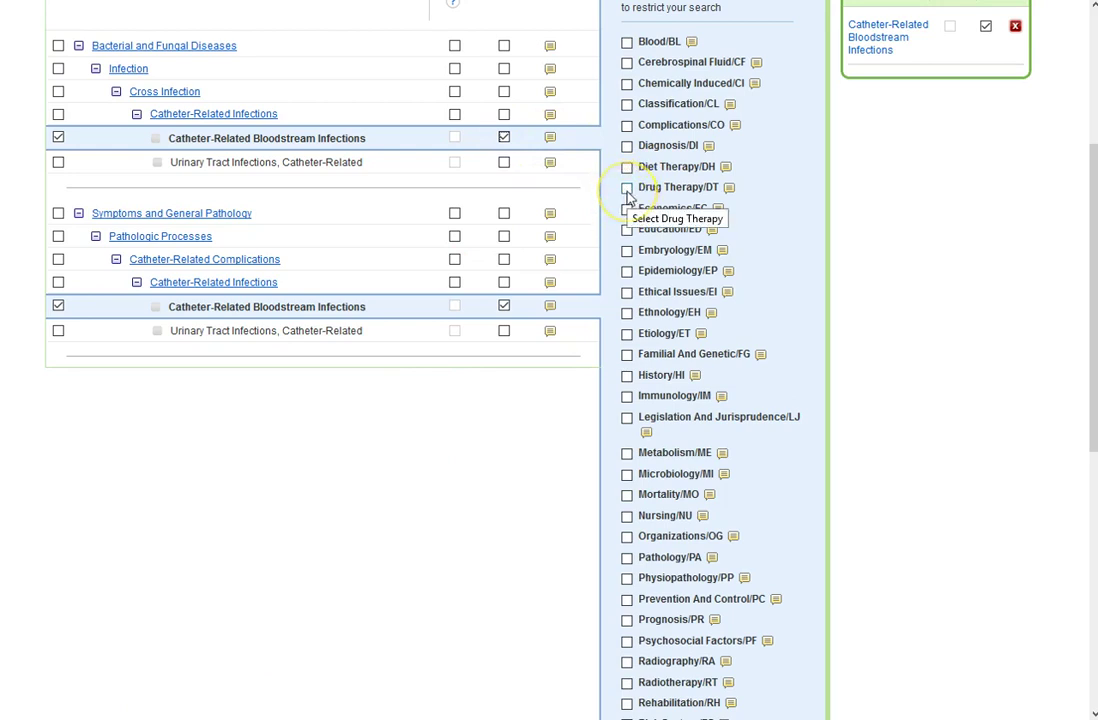
{"action": "left_click", "coordinate": [626, 188]}
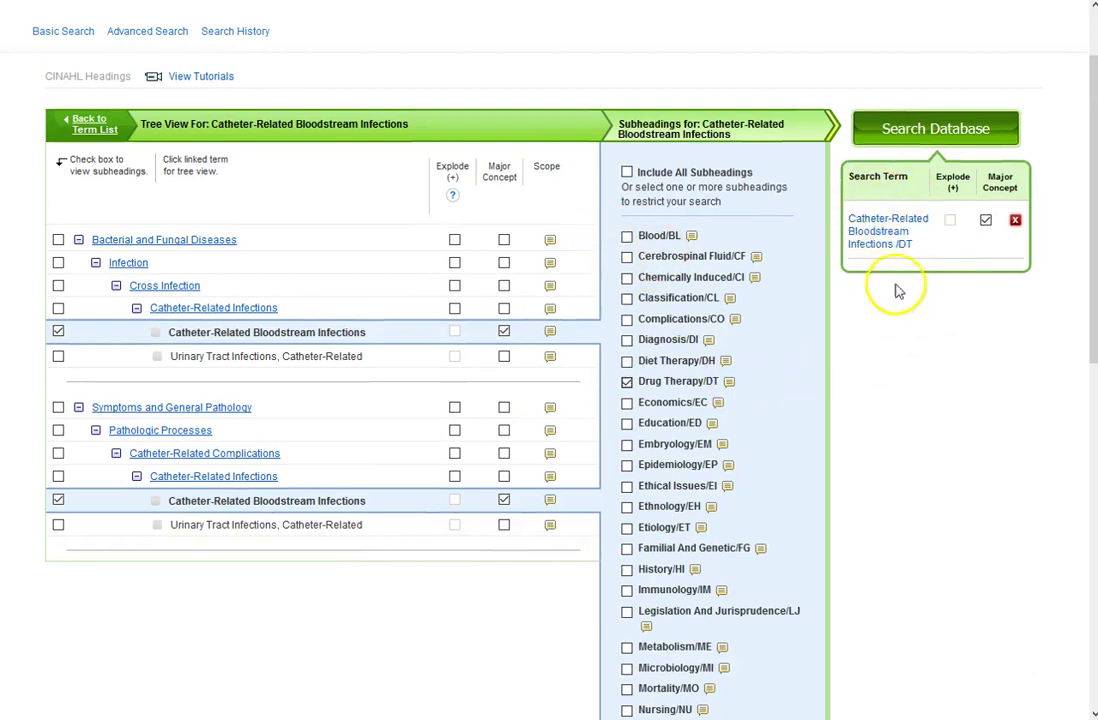
{"action": "left_click", "coordinate": [924, 134]}
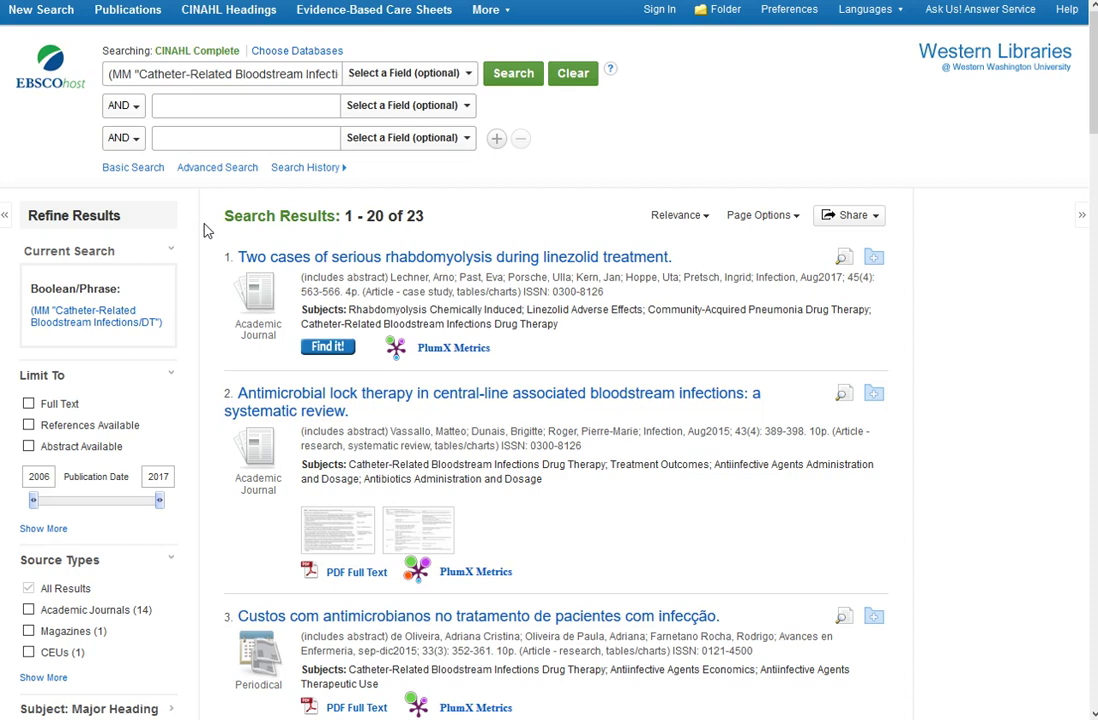
Display the search history above the search results and review it.
{"action": "left_click", "coordinate": [318, 172]}
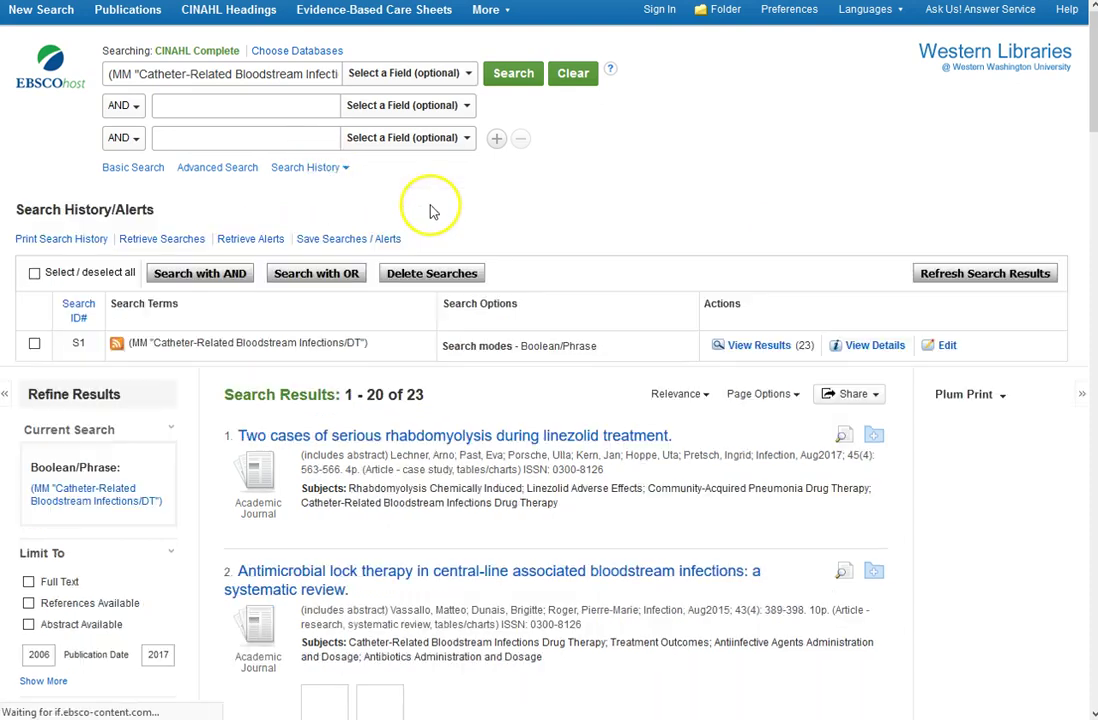
{"action": "scroll", "coordinate": [421, 226], "scroll_direction": "down", "scroll_amount": 1}
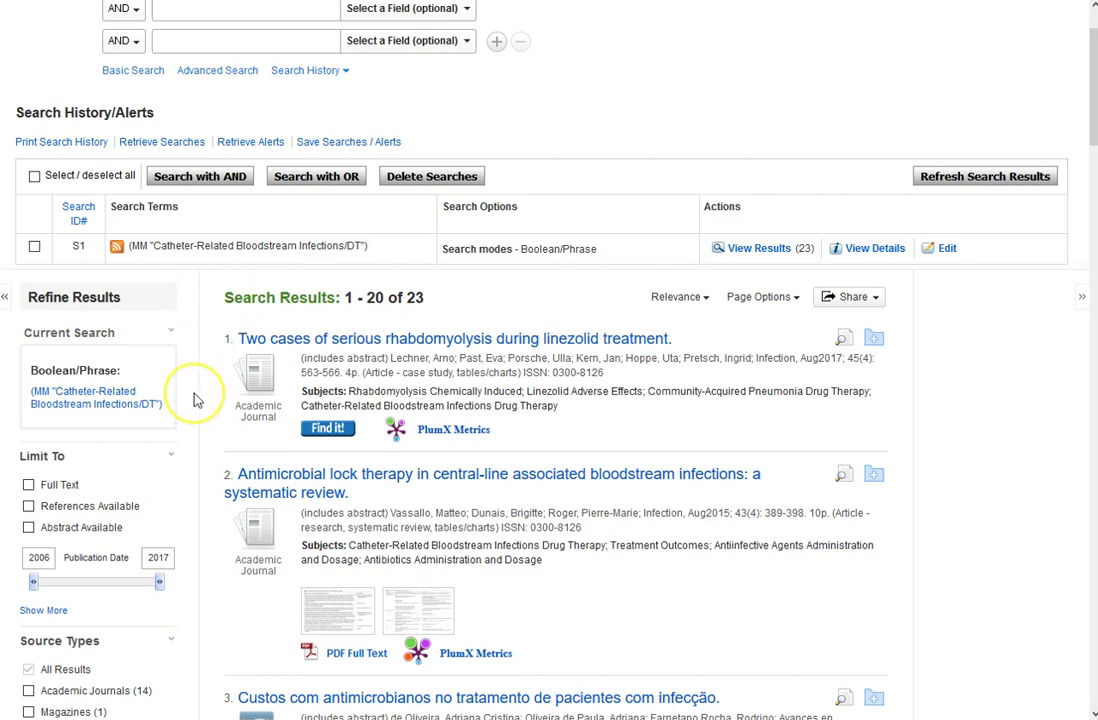
From the Nursing databases list, open MEDLINE's MeSH 2017 and browse for "catheter bloodstream infection" with the Term Contains option.
{"action": "scroll", "coordinate": [196, 400], "scroll_direction": "down", "scroll_amount": 2}
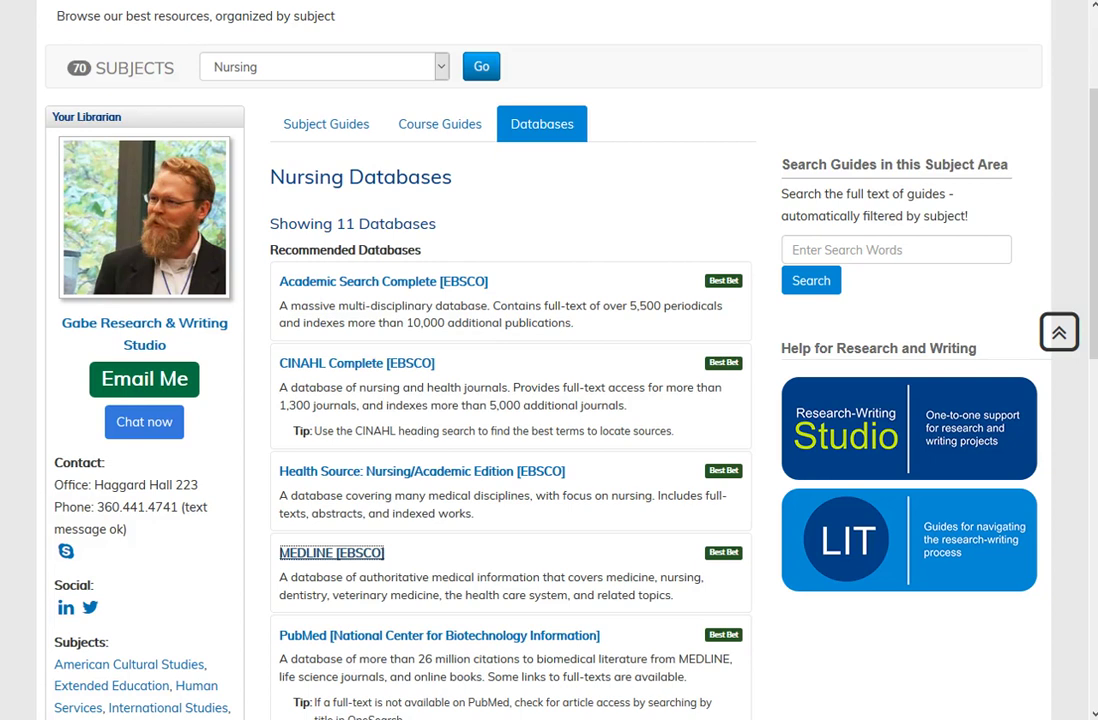
{"action": "scroll", "coordinate": [375, 446], "scroll_direction": "down", "scroll_amount": 1}
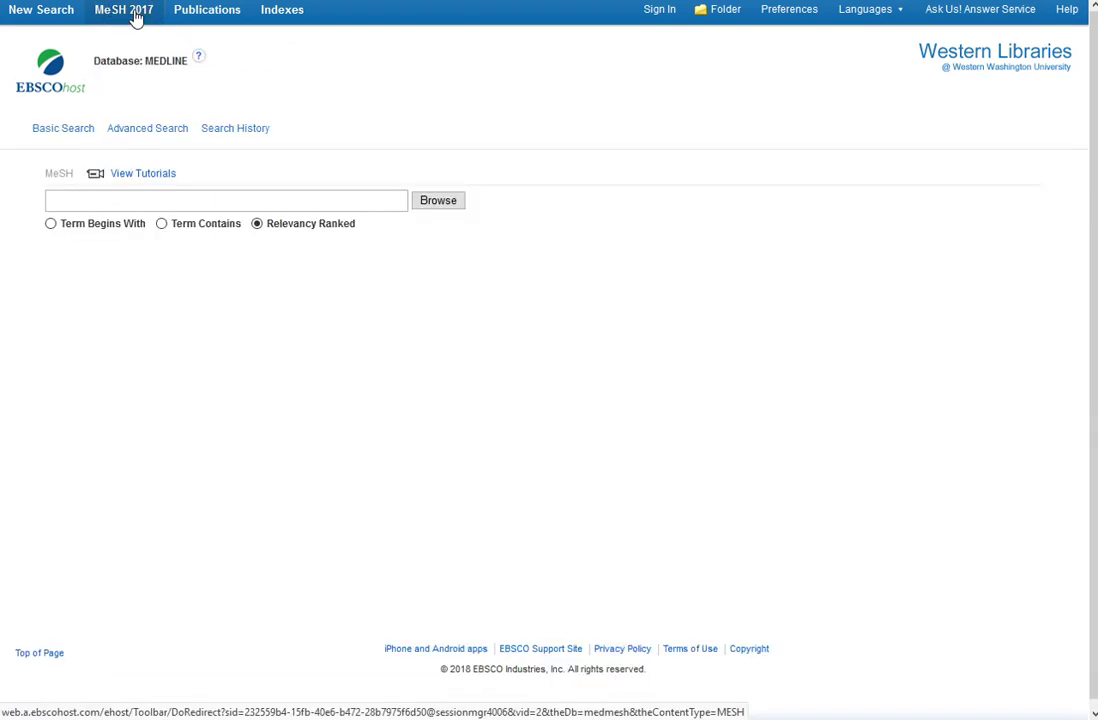
{"action": "left_click", "coordinate": [163, 203]}
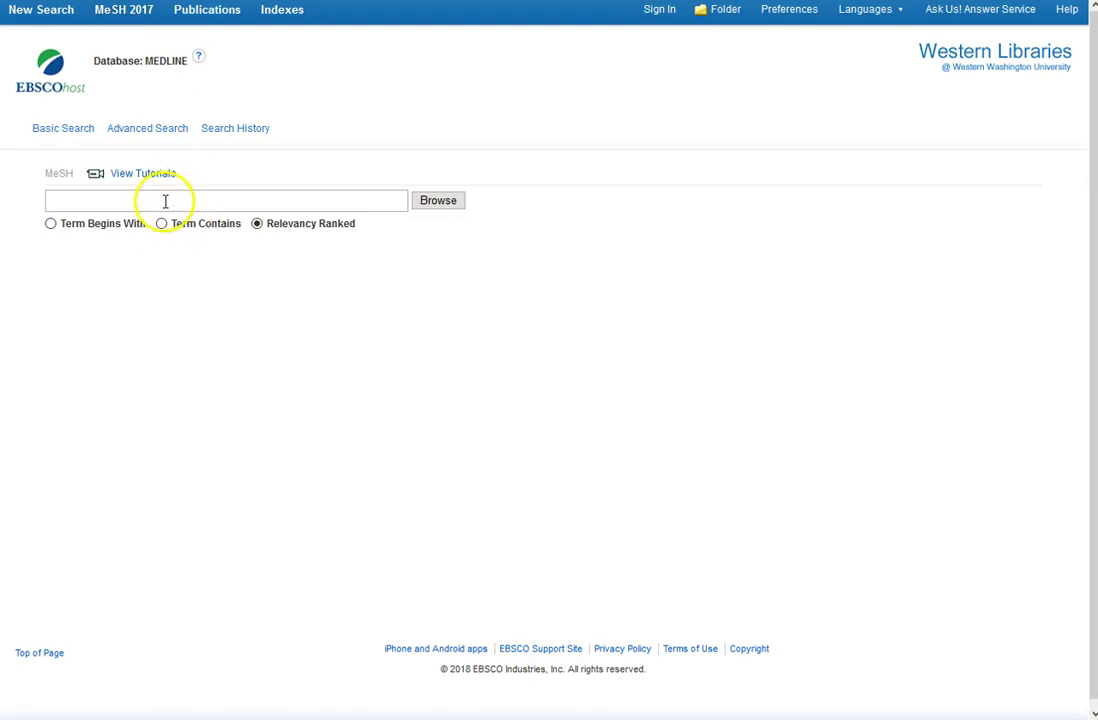
{"action": "type", "text": "catheter bloodstream infection"}
{"action": "left_click", "coordinate": [206, 309]}
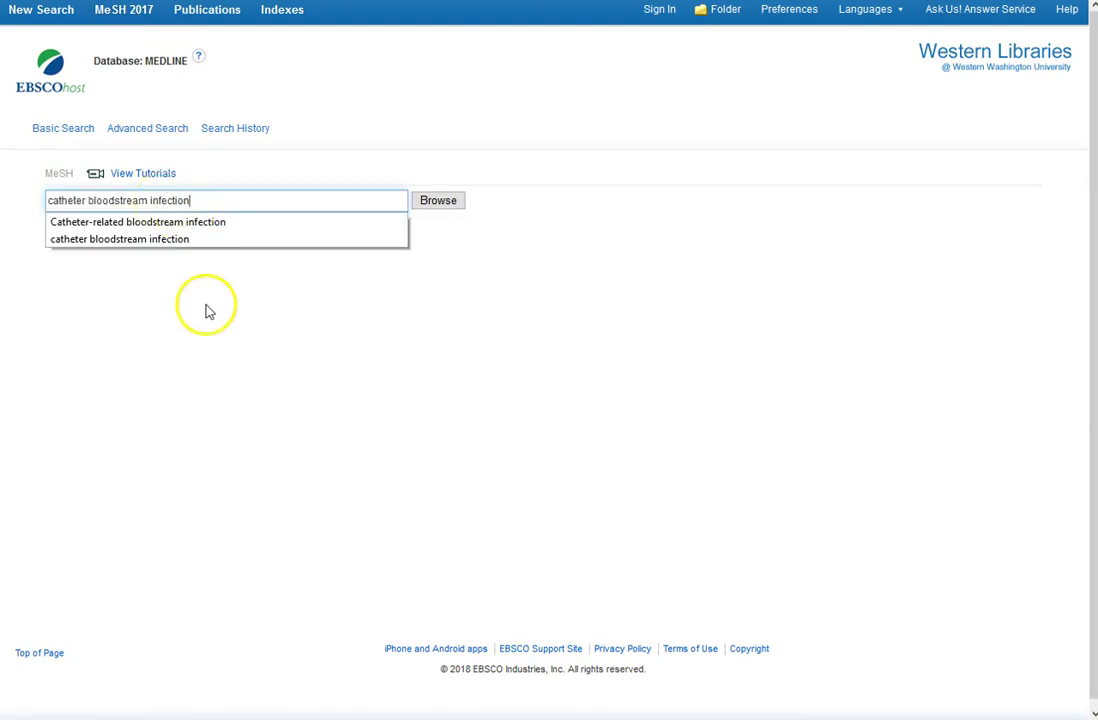
{"action": "left_click", "coordinate": [199, 228]}
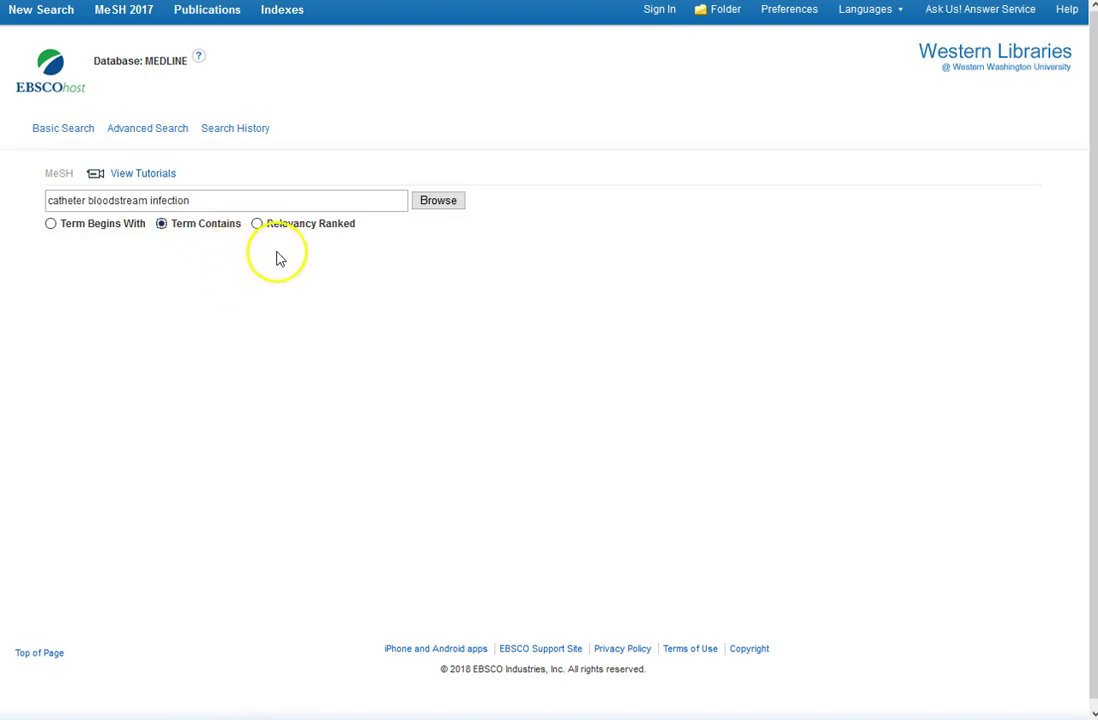
{"action": "left_click", "coordinate": [440, 202]}
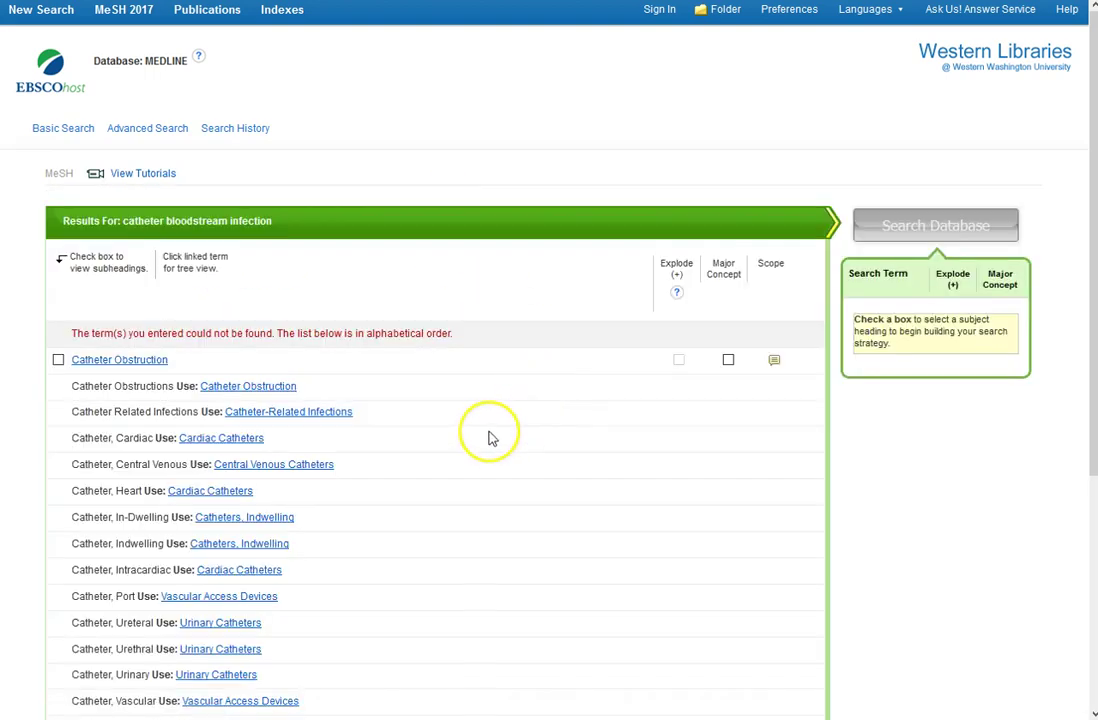
{"action": "scroll", "coordinate": [490, 437], "scroll_direction": "down", "scroll_amount": 1}
{"action": "scroll", "coordinate": [490, 437], "scroll_direction": "down", "scroll_amount": 3}
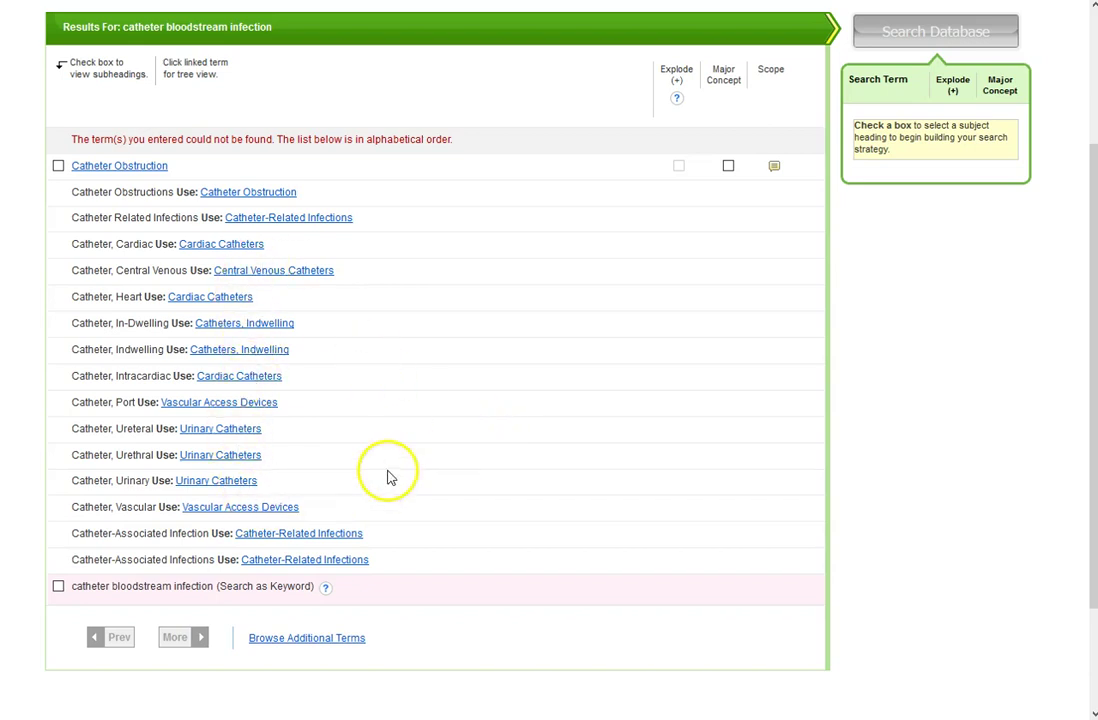
Open the tree view for Catheter-Related Infections from the Catheter-Associated Infection entry and examine where the heading sits under Infection.
{"action": "scroll", "coordinate": [398, 459], "scroll_direction": "down", "scroll_amount": 2}
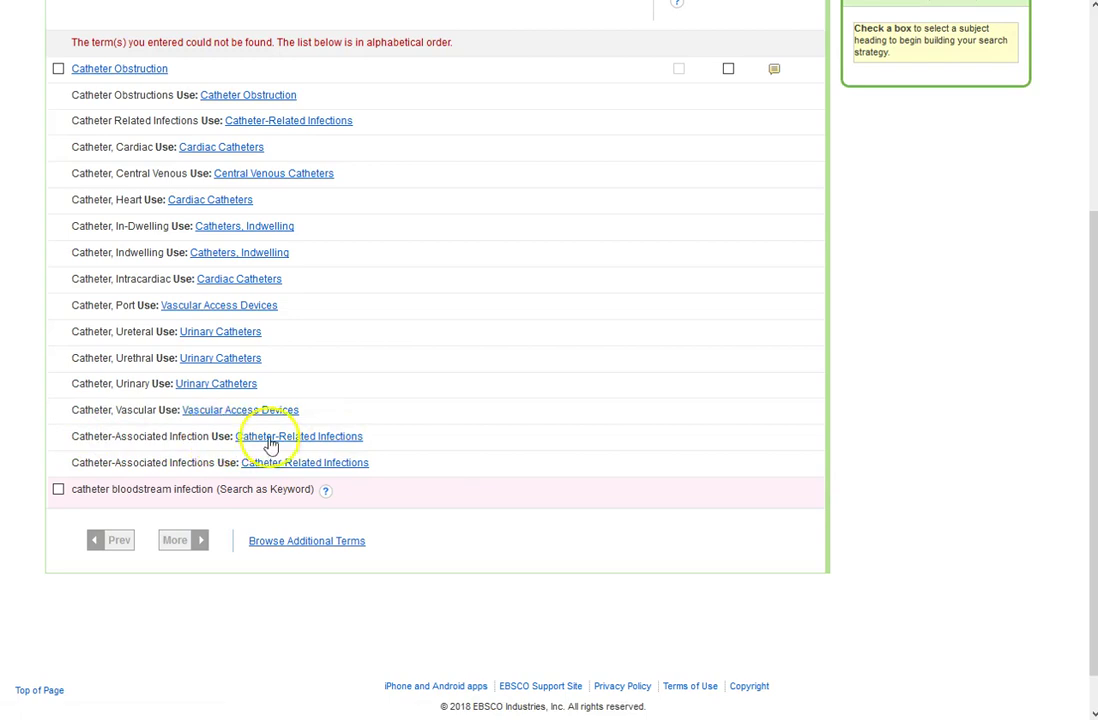
{"action": "left_click", "coordinate": [274, 437]}
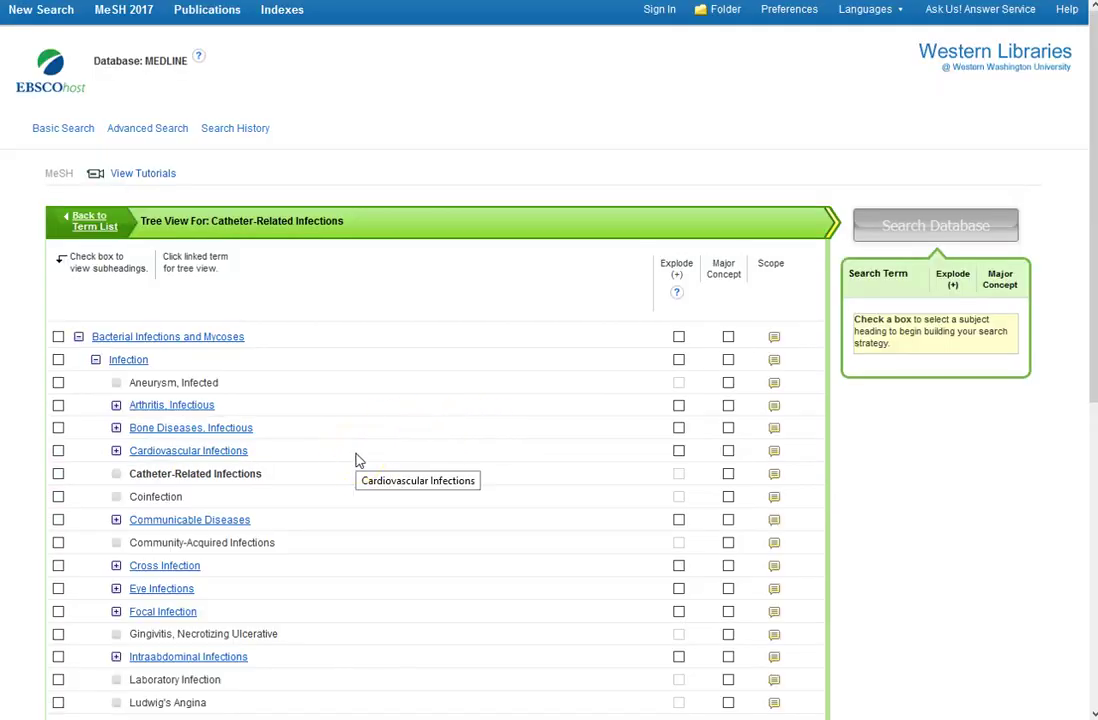
{"action": "scroll", "coordinate": [358, 460], "scroll_direction": "down", "scroll_amount": 1}
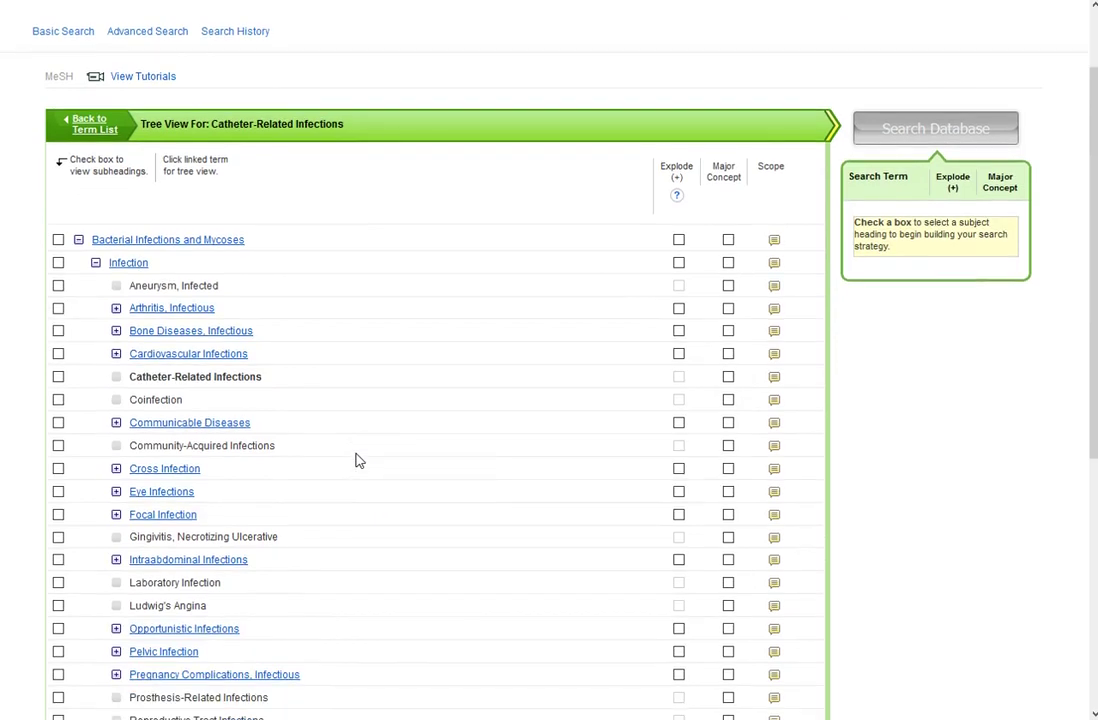
{"action": "left_click_drag", "start_coordinate": [130, 377], "coordinate": [305, 400]}
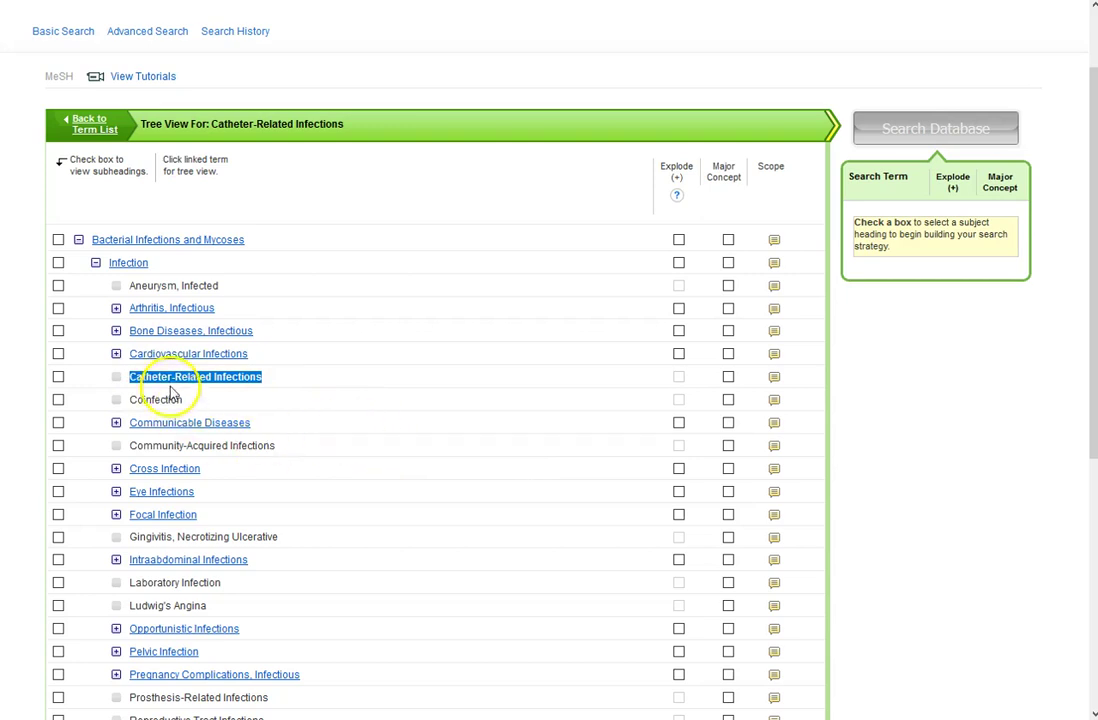
{"action": "left_click", "coordinate": [282, 400]}
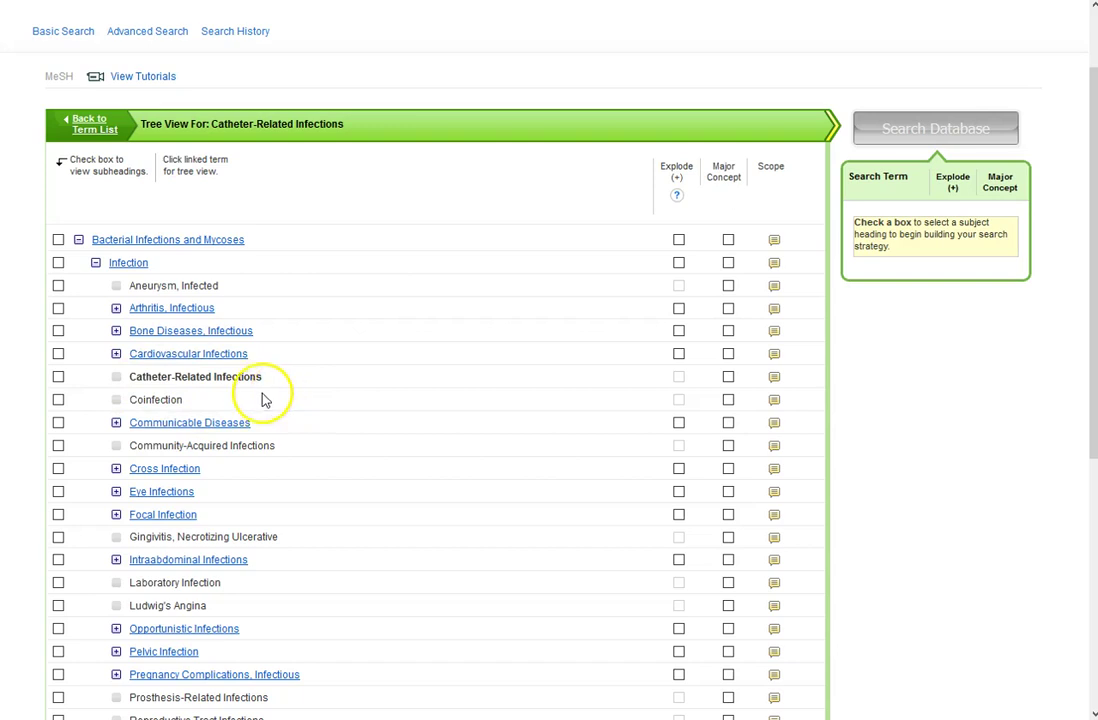
Select the Catheter-Related Infections heading and search the database for it restricted to the Diet Therapy/DH subheading.
{"action": "left_click", "coordinate": [58, 378]}
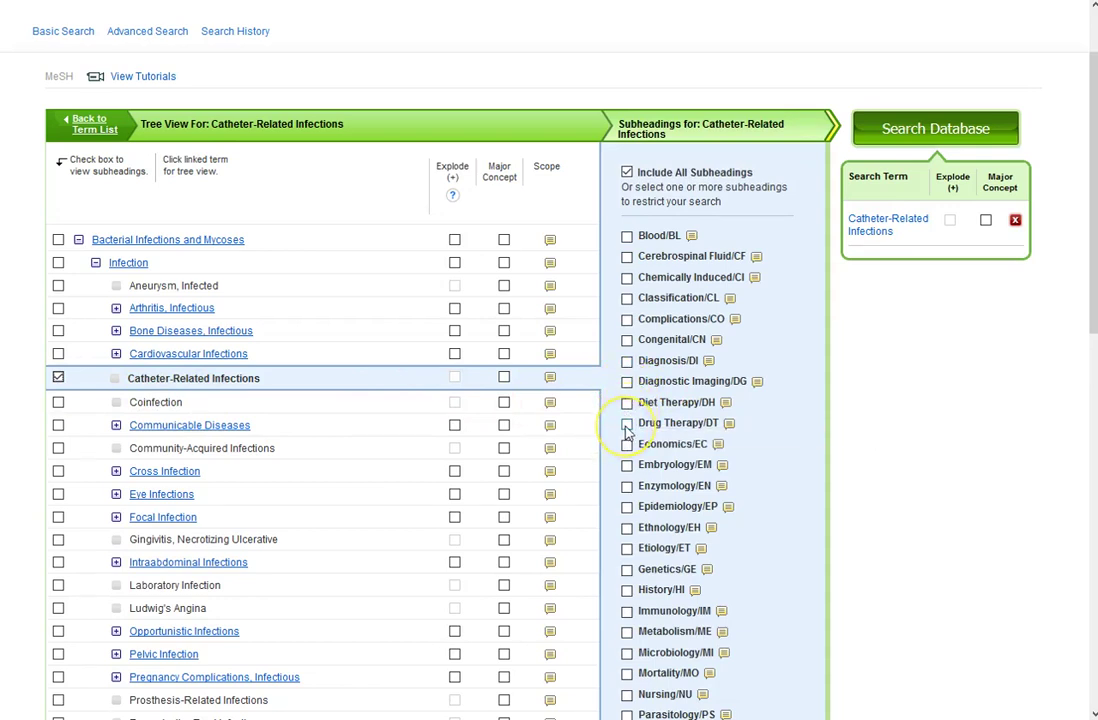
{"action": "left_click", "coordinate": [627, 426]}
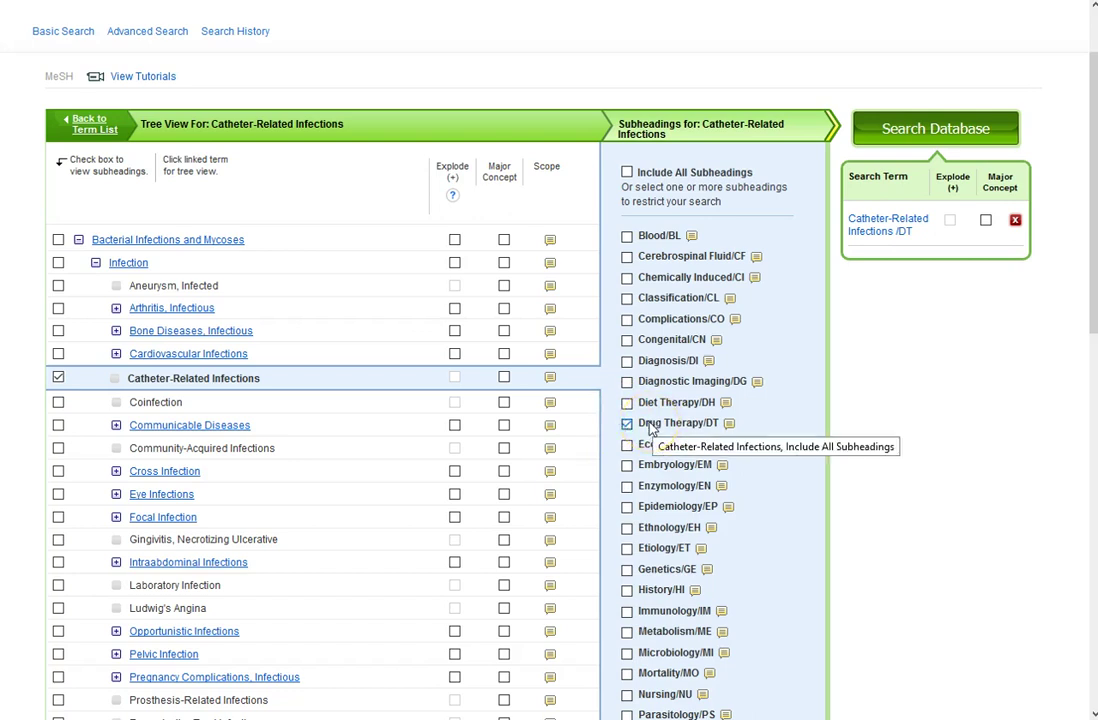
{"action": "left_click", "coordinate": [627, 403]}
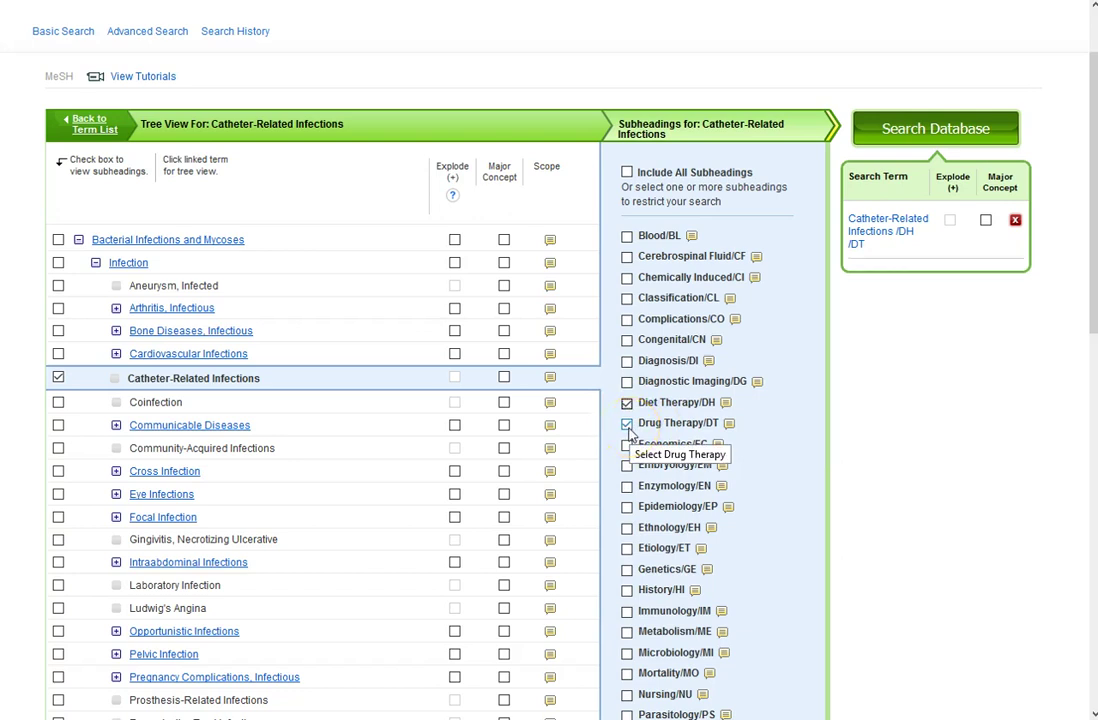
{"action": "left_click", "coordinate": [627, 424]}
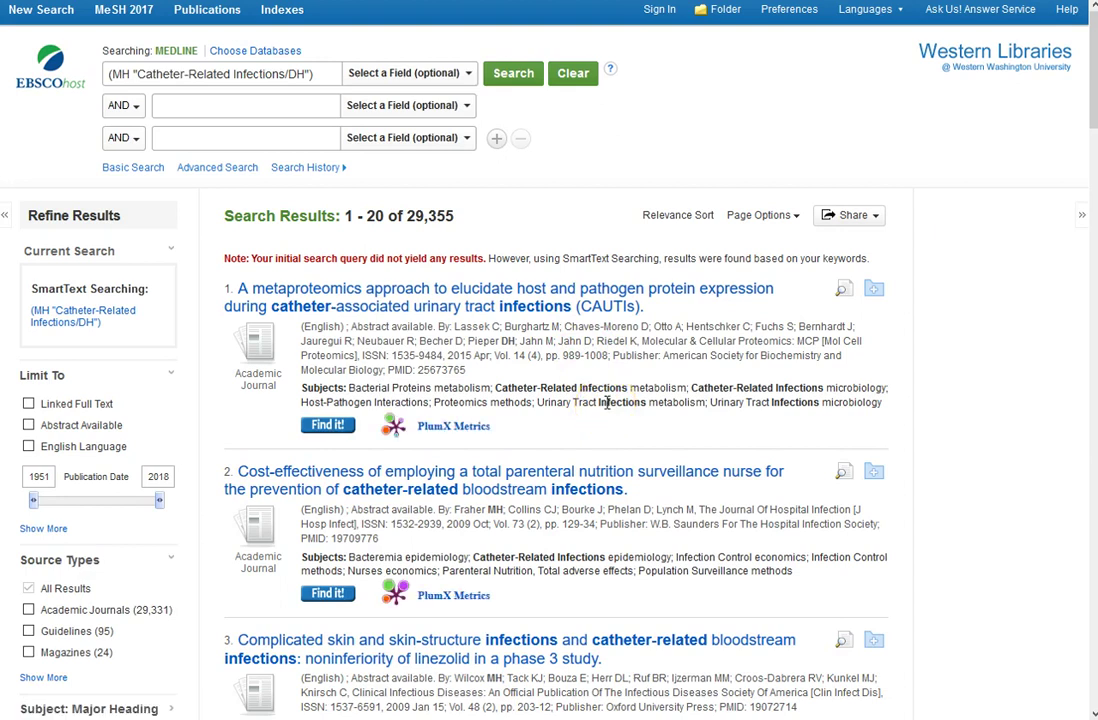
{"action": "left_click_drag", "start_coordinate": [218, 257], "coordinate": [489, 261]}
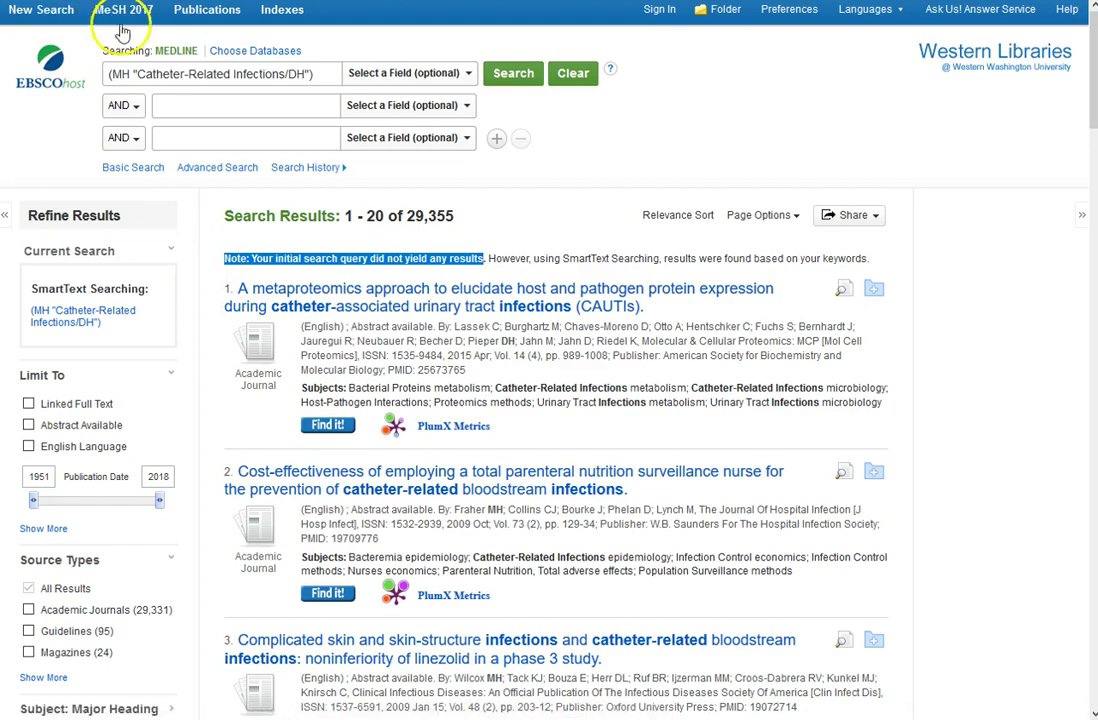
Change the subheading code in the search query to DT and rerun the search as (MH "Catheter-Related Infections/DT").
{"action": "left_click", "coordinate": [305, 74]}
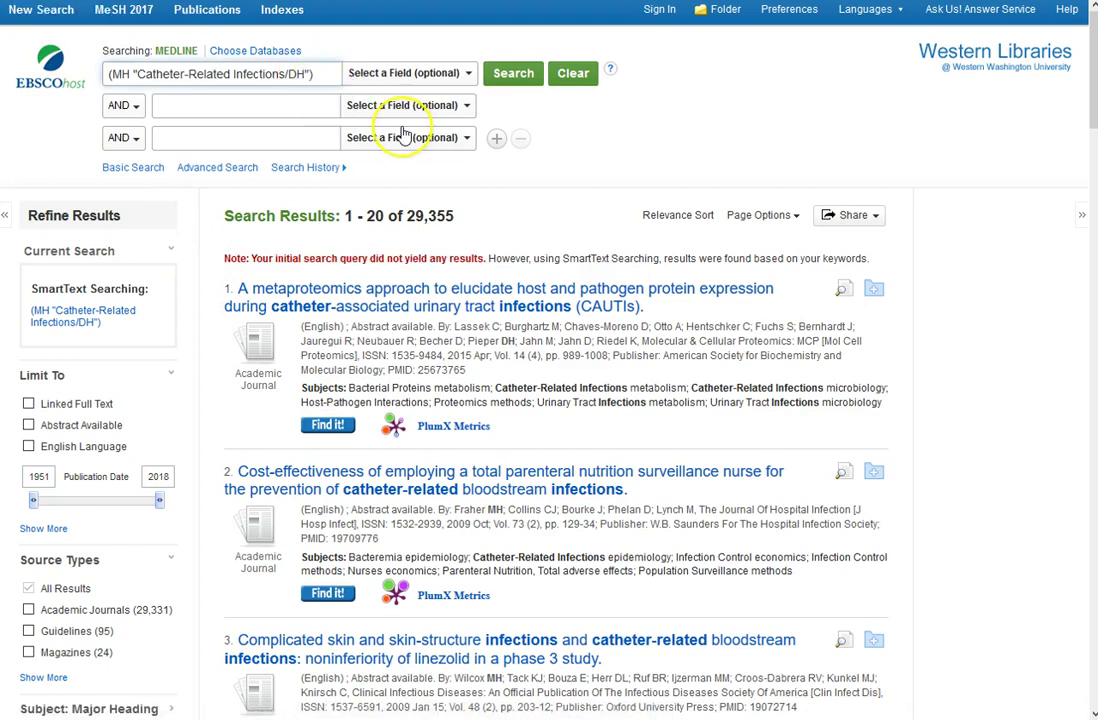
{"action": "type", "text": "T"}
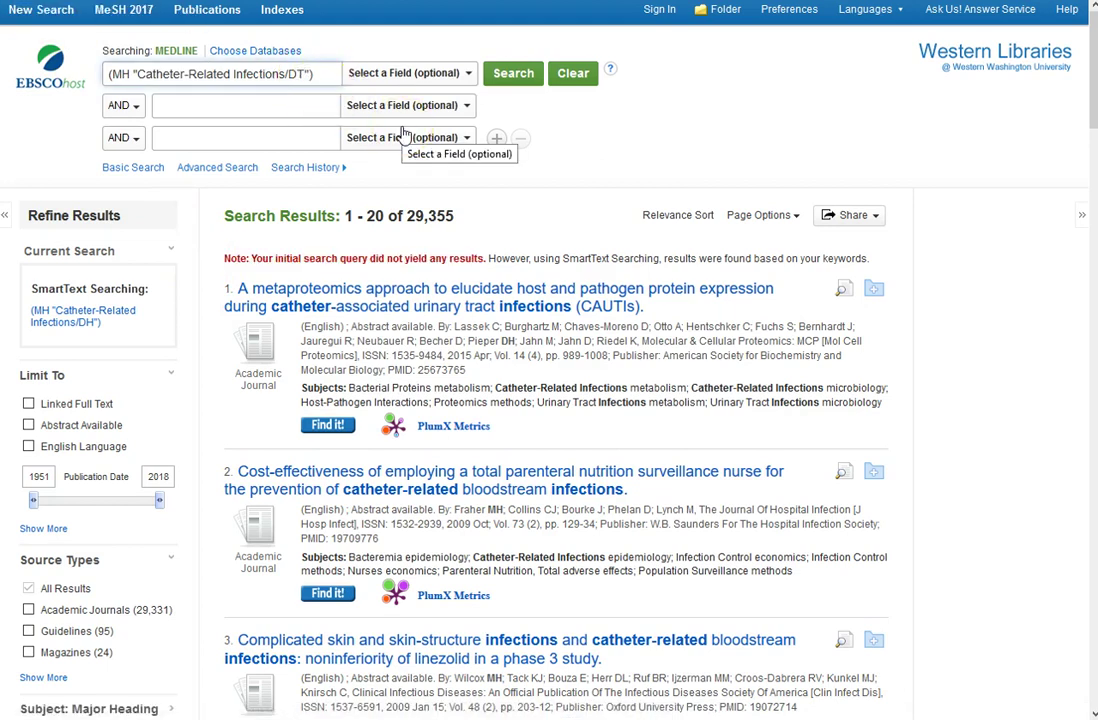
{"action": "key", "text": "Return"}
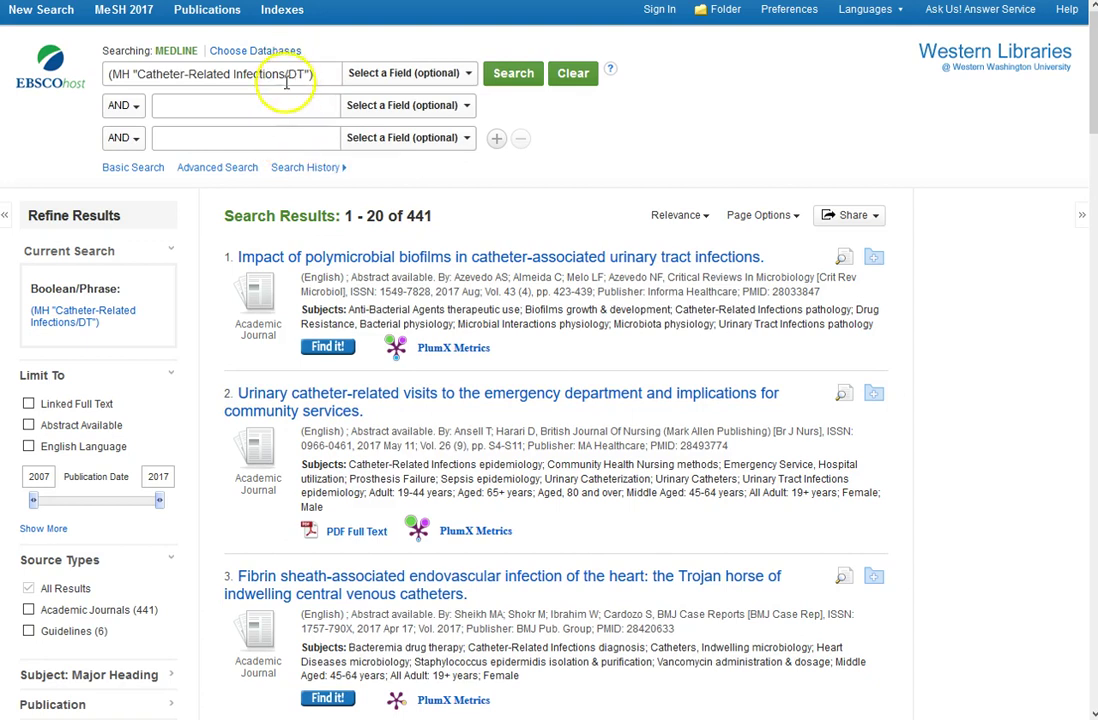
Review the result count and the listed articles' subject terms for the Catheter-Related Infections/DT search.
{"action": "left_click", "coordinate": [300, 74]}
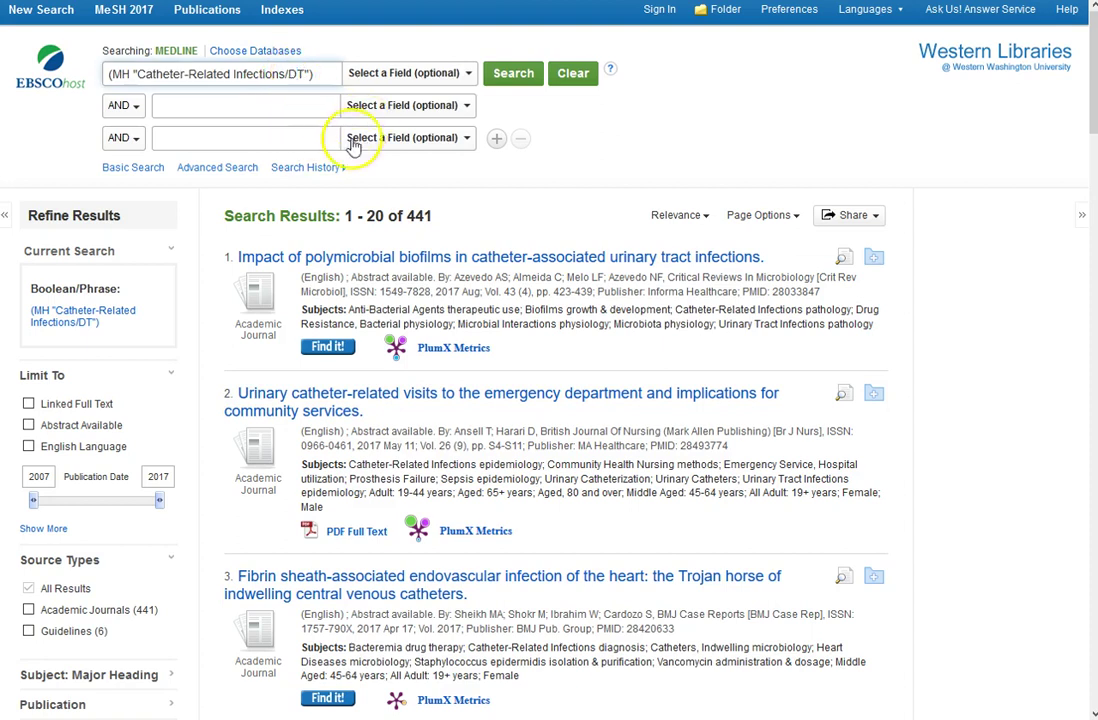
{"action": "scroll", "coordinate": [482, 222], "scroll_direction": "down", "scroll_amount": 2}
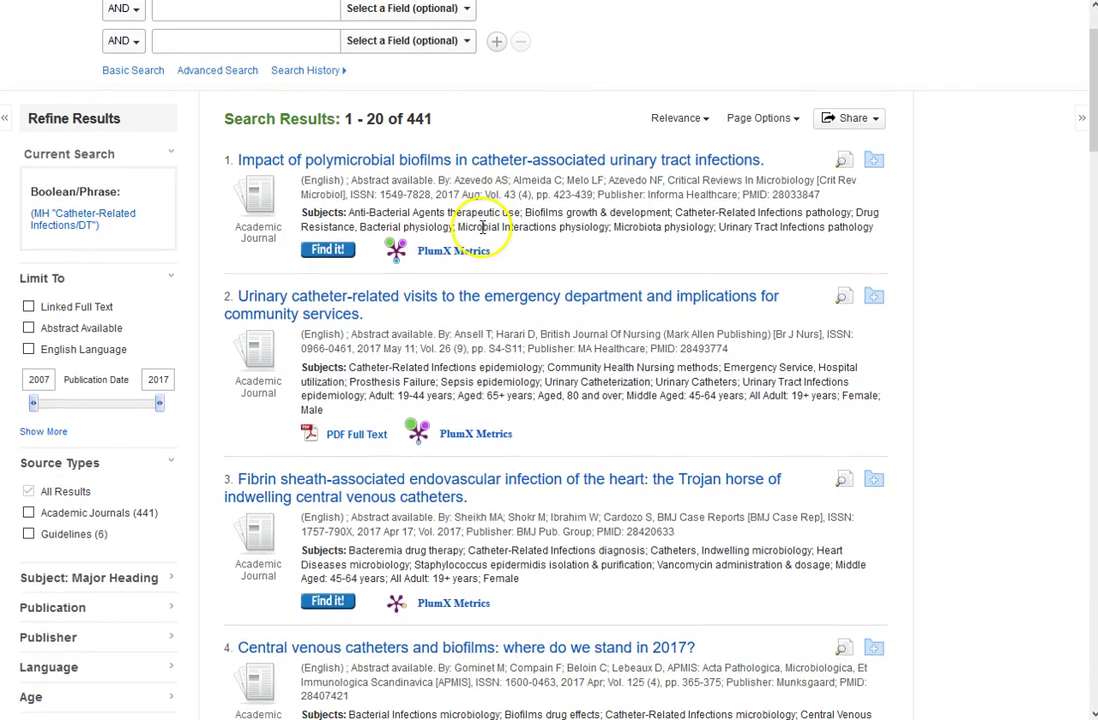
{"action": "double_click", "coordinate": [420, 119]}
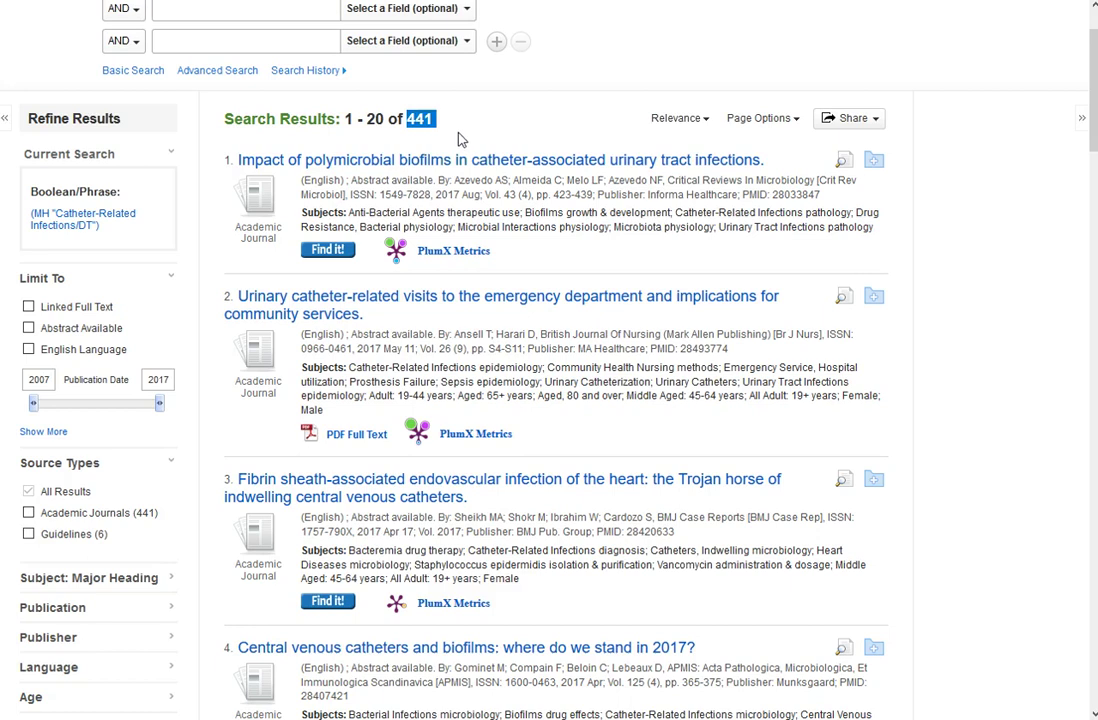
{"action": "scroll", "coordinate": [462, 140], "scroll_direction": "up", "scroll_amount": 2}
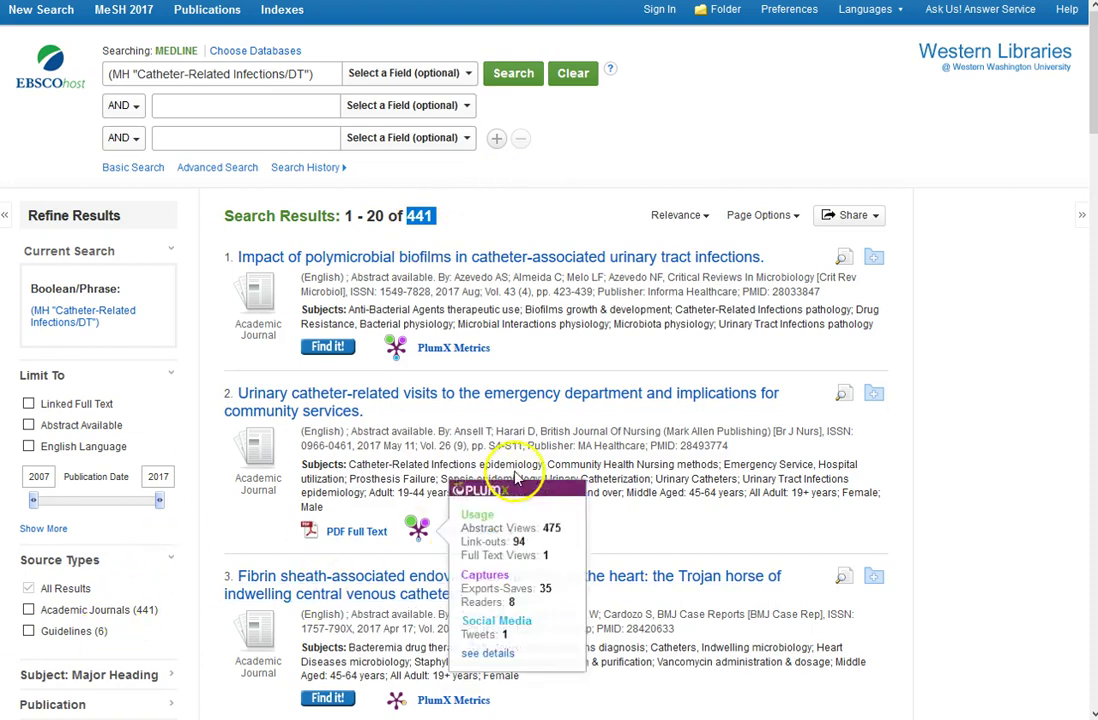
{"action": "left_click", "coordinate": [531, 451]}
{"action": "scroll", "coordinate": [531, 451], "scroll_direction": "down", "scroll_amount": 2}
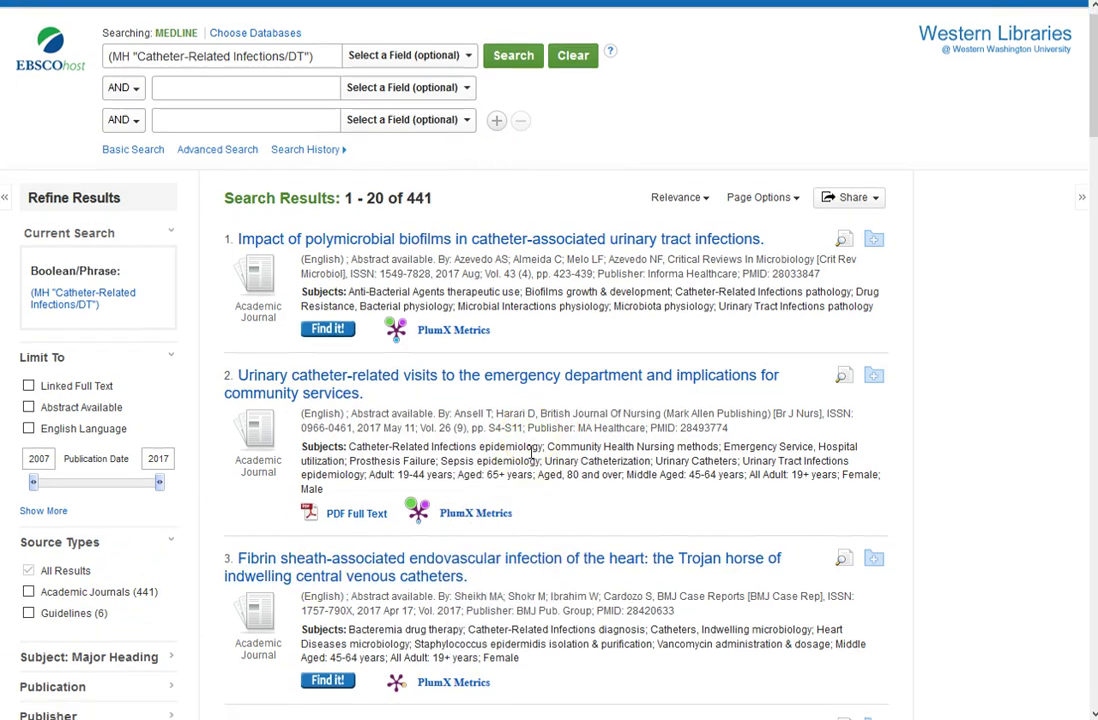